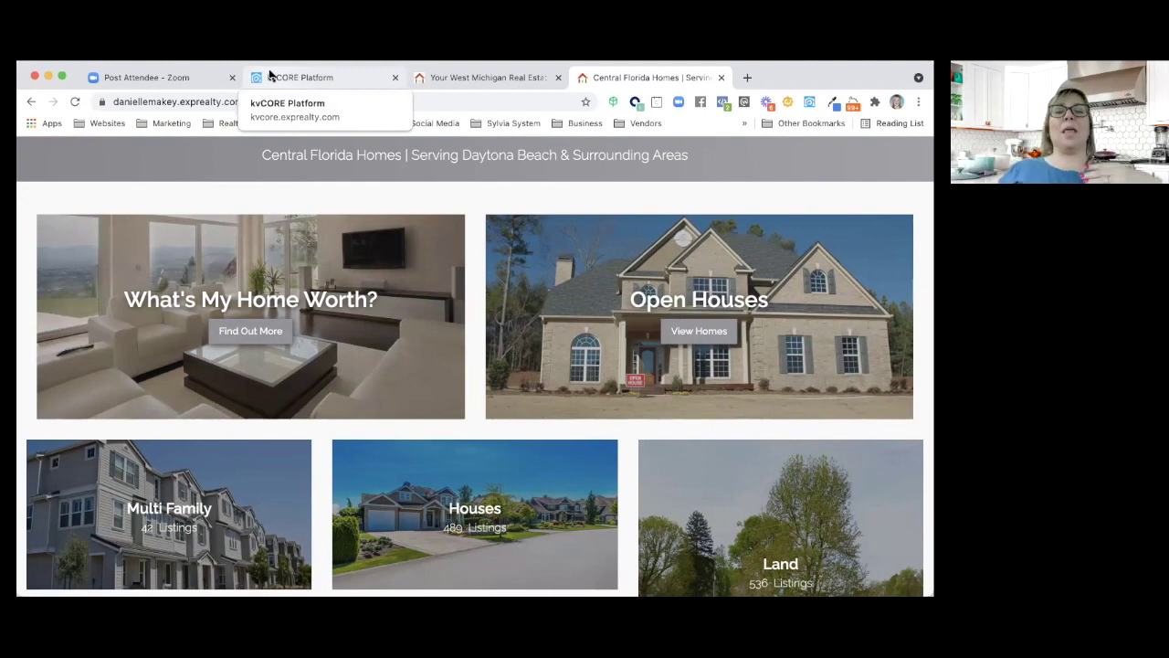
Switch to the kvCORE Platform and open the agent's own profile for editing
left_click(270, 76)
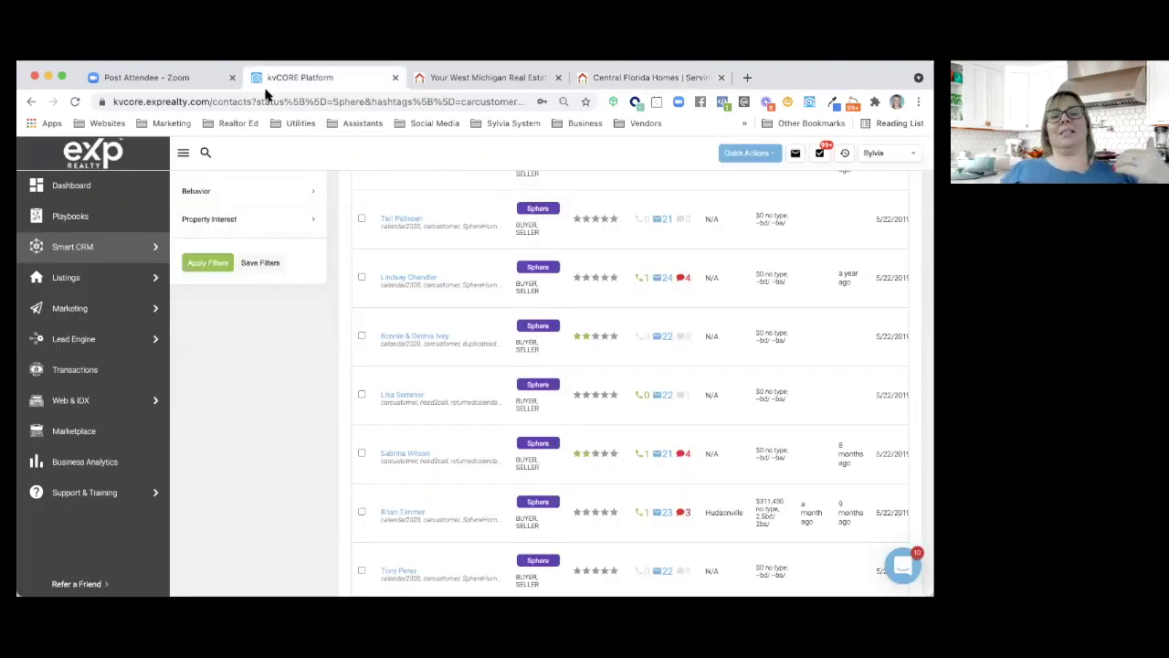
scroll(319, 298, "up", 10)
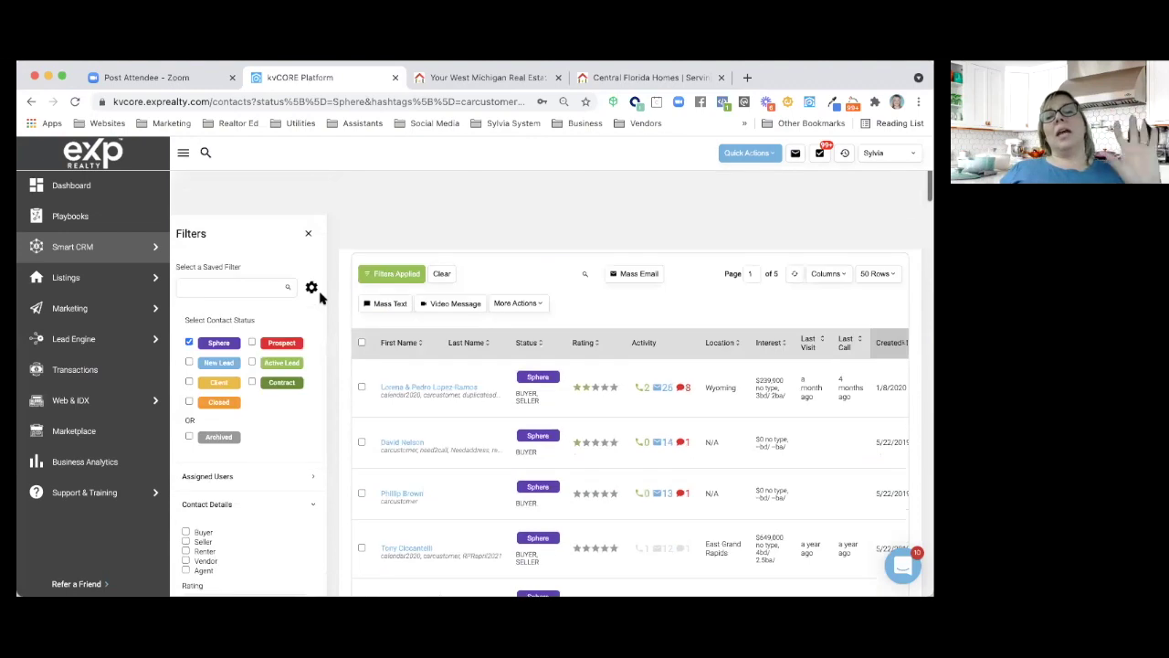
left_click(873, 155)
left_click(842, 249)
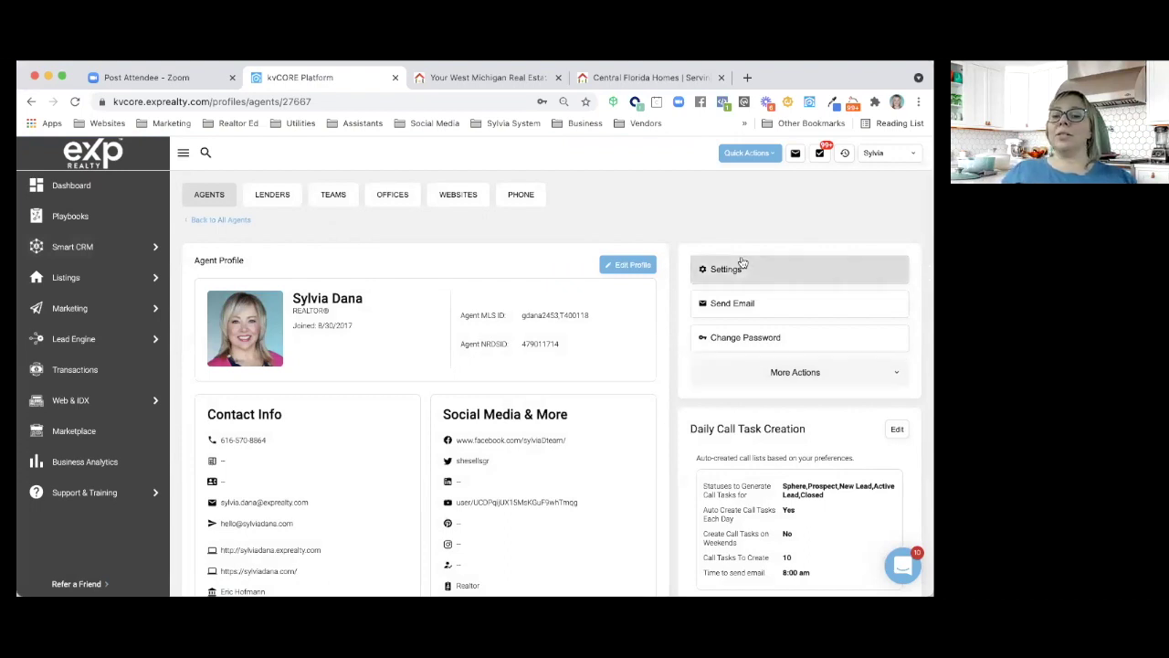
left_click(877, 158)
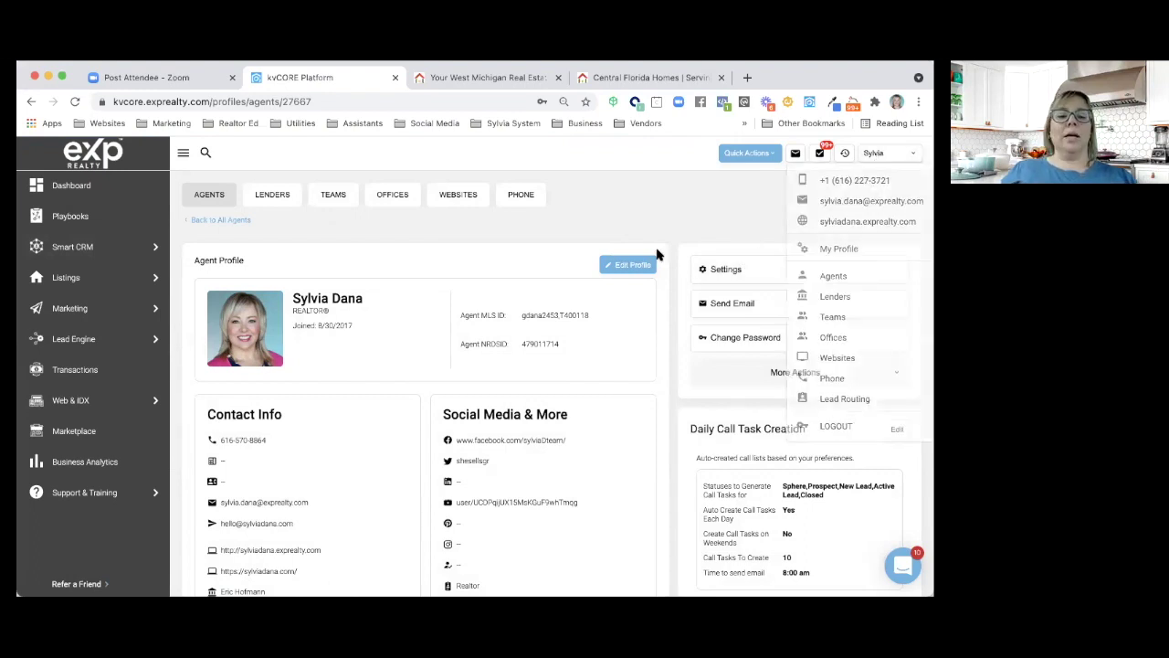
left_click(627, 266)
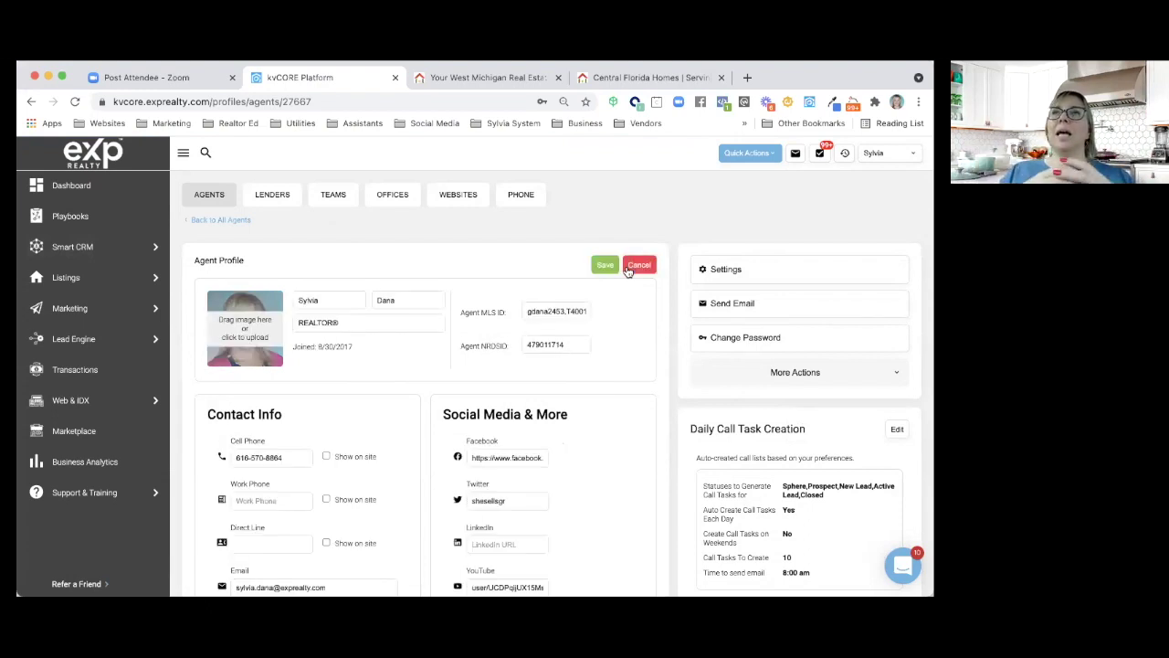
Review the title, Agent MLS ID and Agent NRDS ID fields in the agent profile, and save the profile
left_click(352, 324)
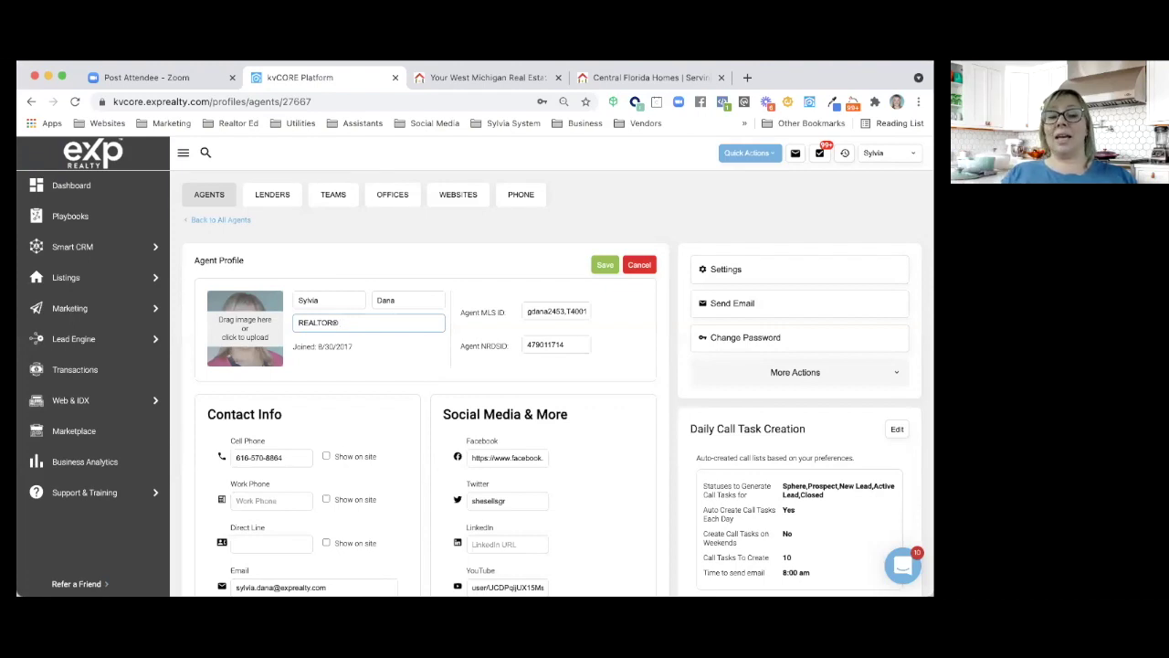
left_click(529, 314)
left_click_drag(530, 313, 595, 316)
left_click(516, 313)
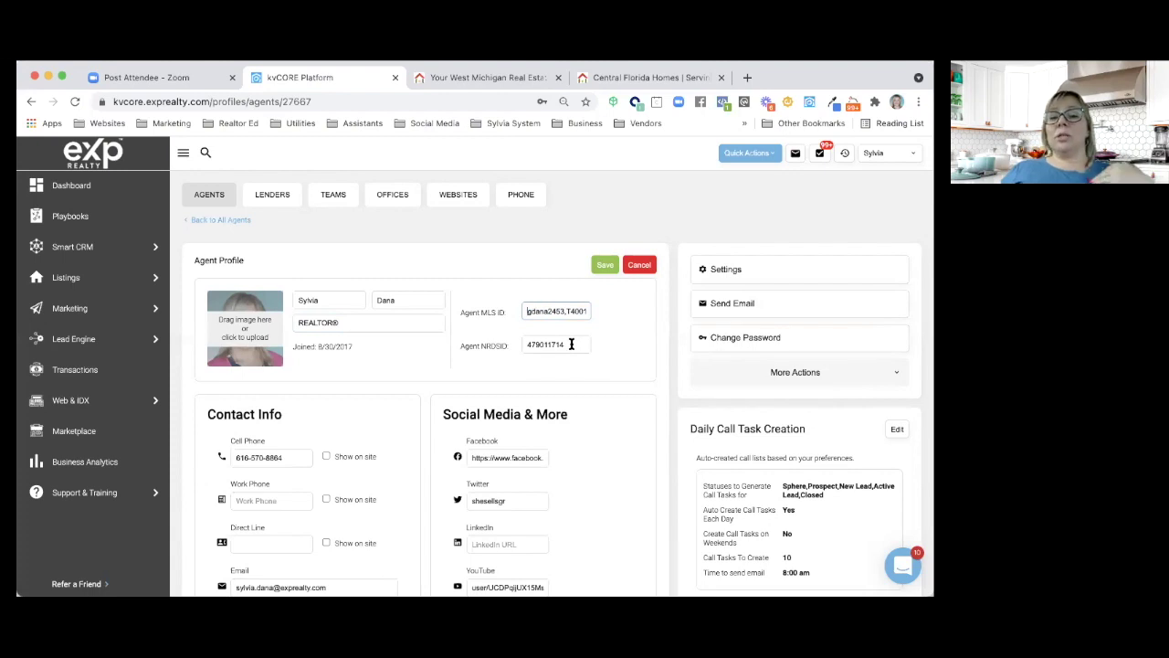
left_click_drag(571, 343, 518, 345)
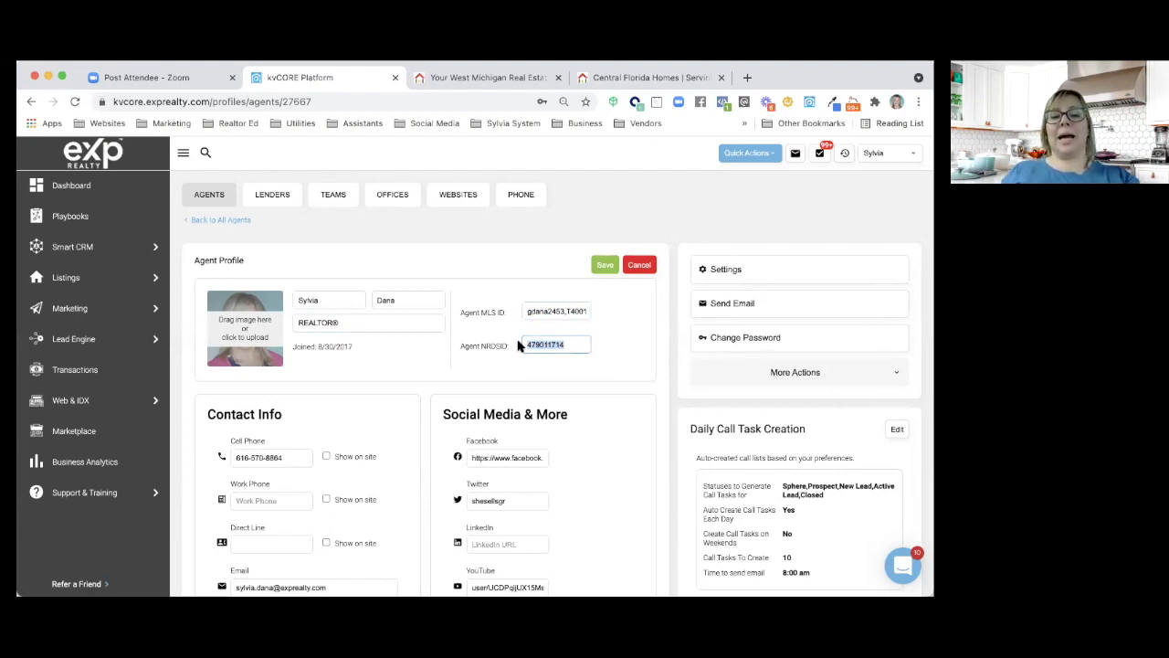
left_click(606, 265)
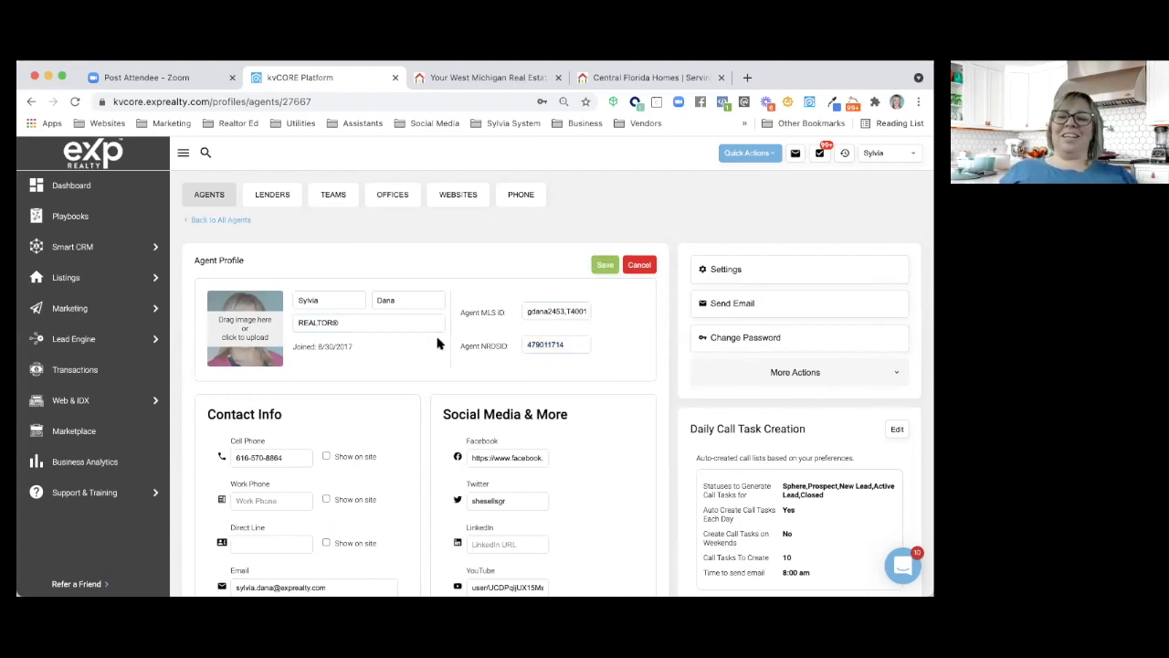
Reopen the agent profile for editing to show the Contact Info fields
scroll(437, 343, "down", 3)
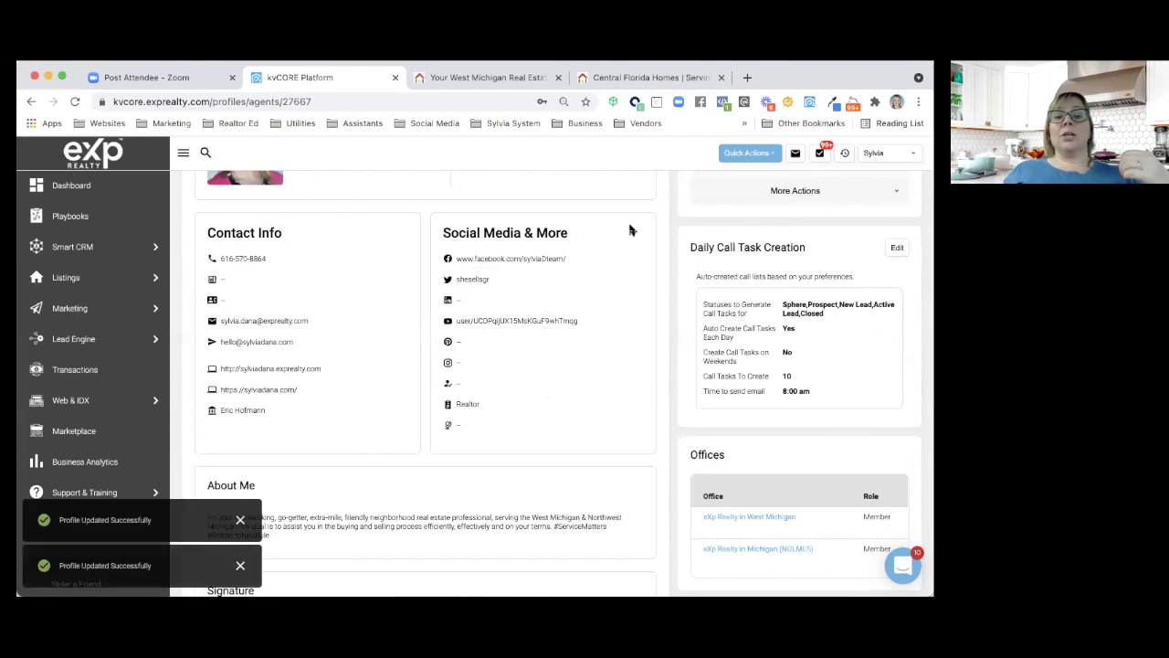
scroll(629, 230, "up", 3)
left_click(628, 264)
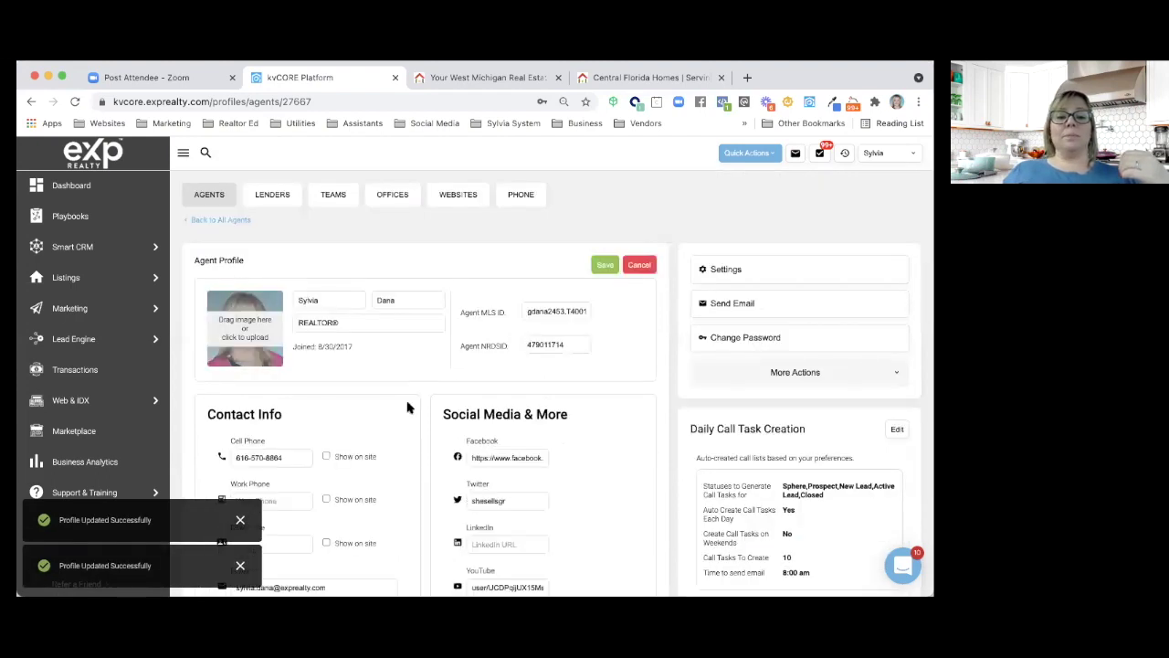
scroll(408, 408, "down", 5)
scroll(393, 374, "up", 1)
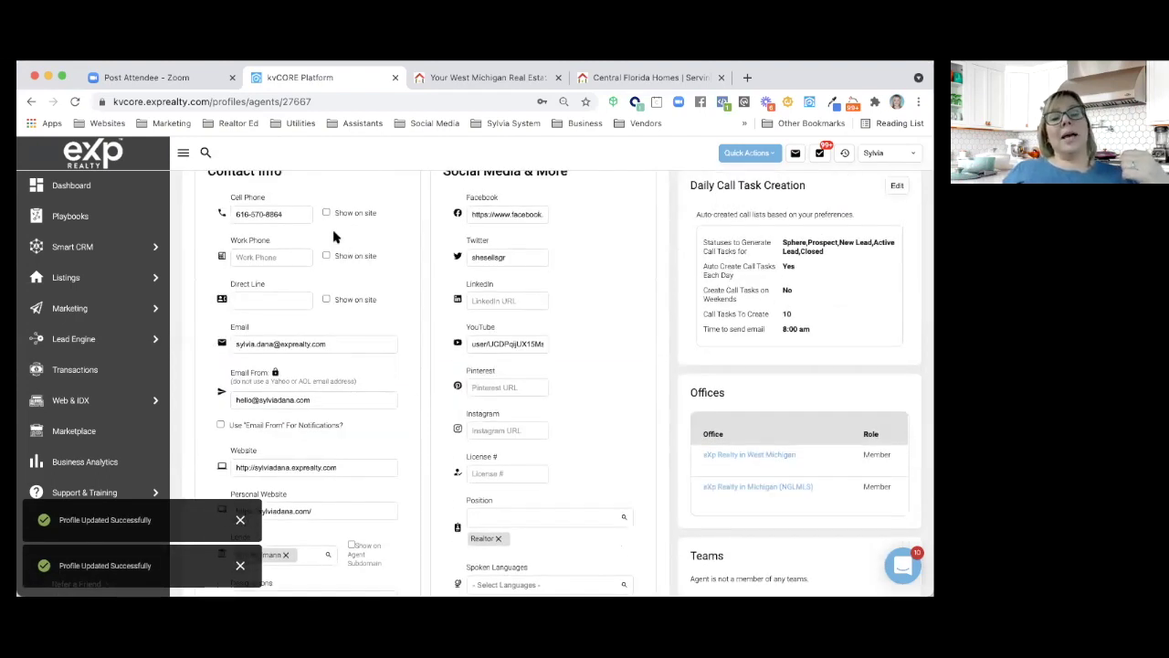
scroll(302, 244, "up", 1)
scroll(274, 253, "up", 1)
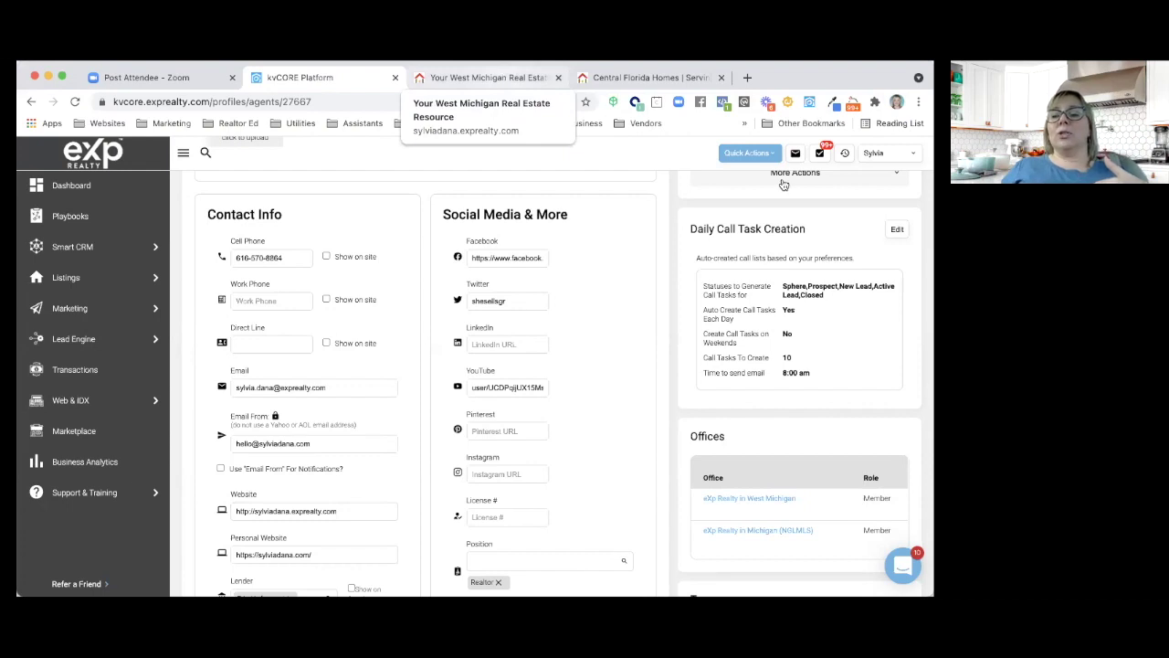
Look at the West Michigan real estate website and its own listings page, and return to the kvCORE profile
left_click(499, 80)
left_click(453, 193)
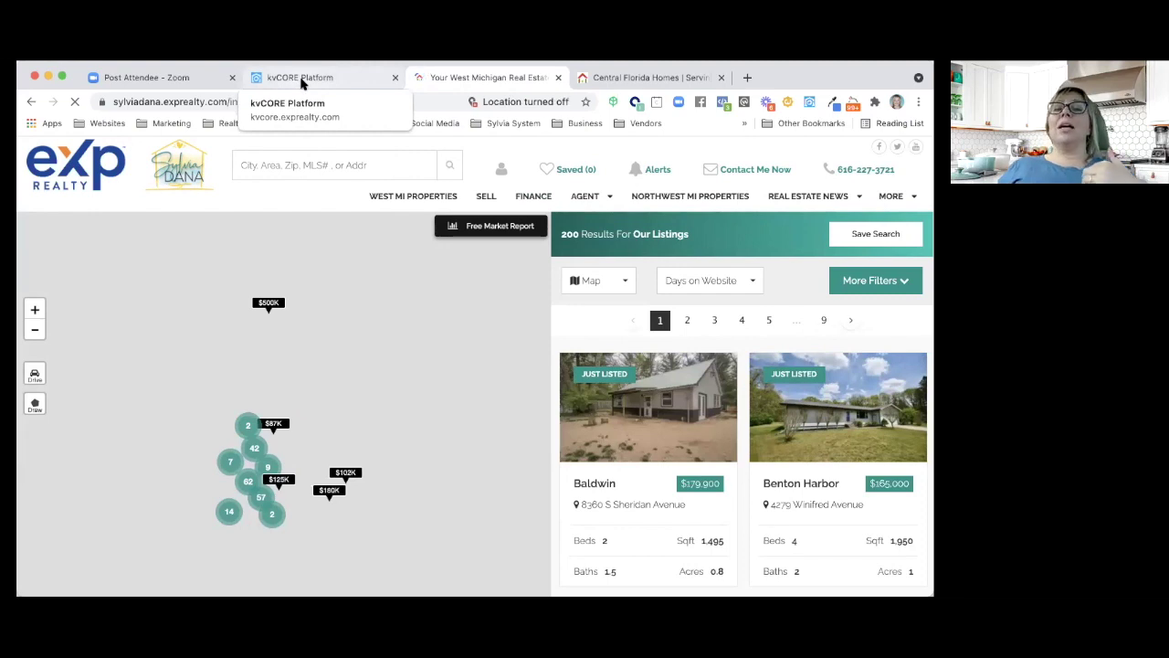
left_click(301, 78)
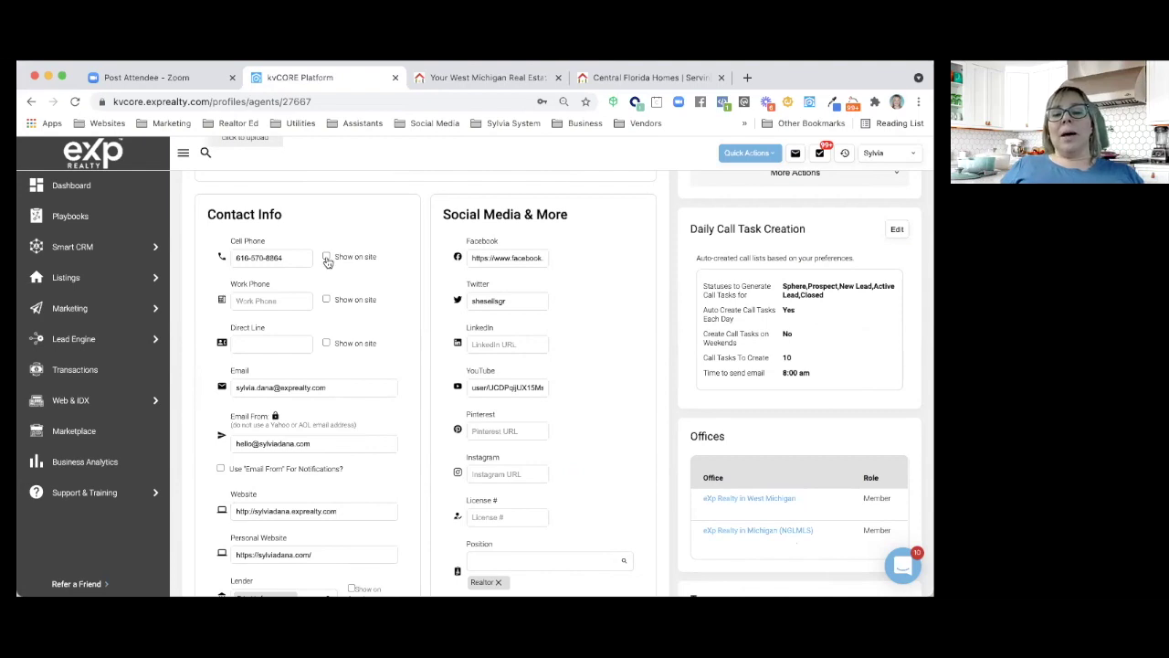
Examine the Cell Phone, Email and Email From fields in the profile's contact information
left_click(248, 258)
left_click_drag(235, 257, 295, 238)
left_click(296, 236)
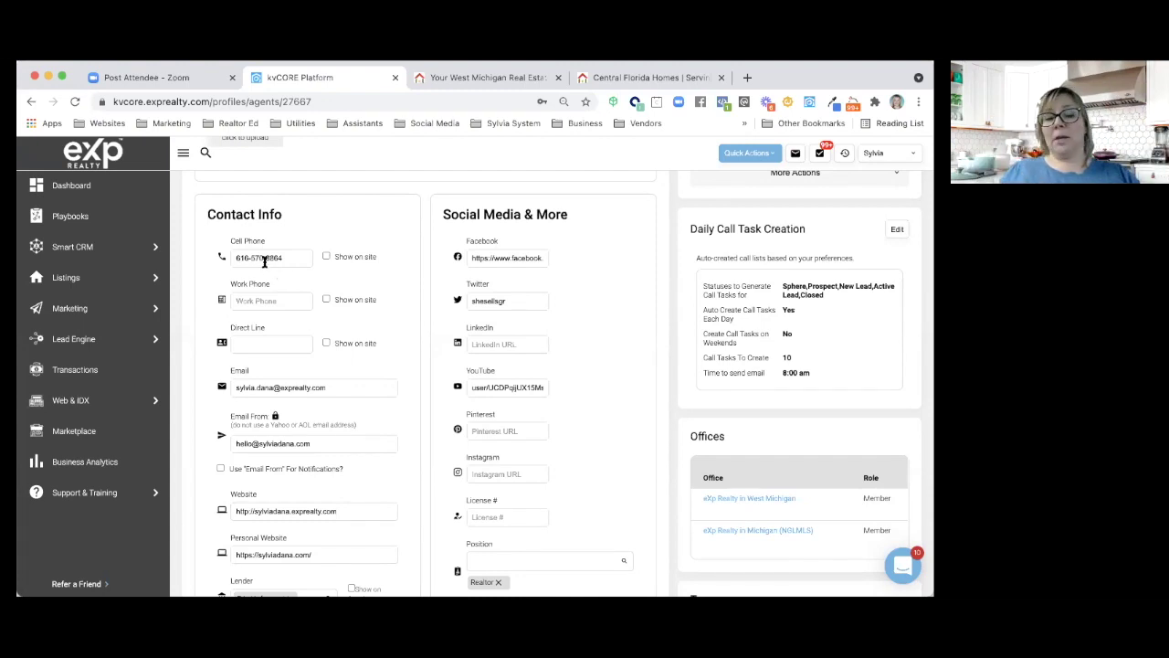
scroll(312, 321, "down", 1)
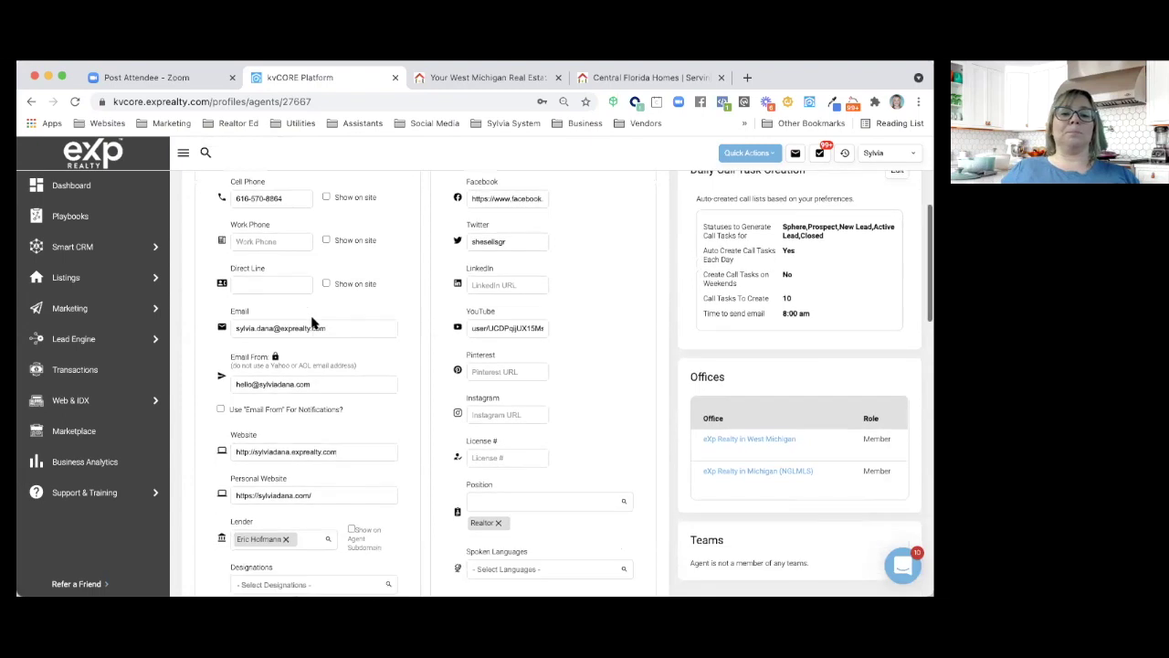
scroll(311, 322, "down", 1)
triple_click(261, 302)
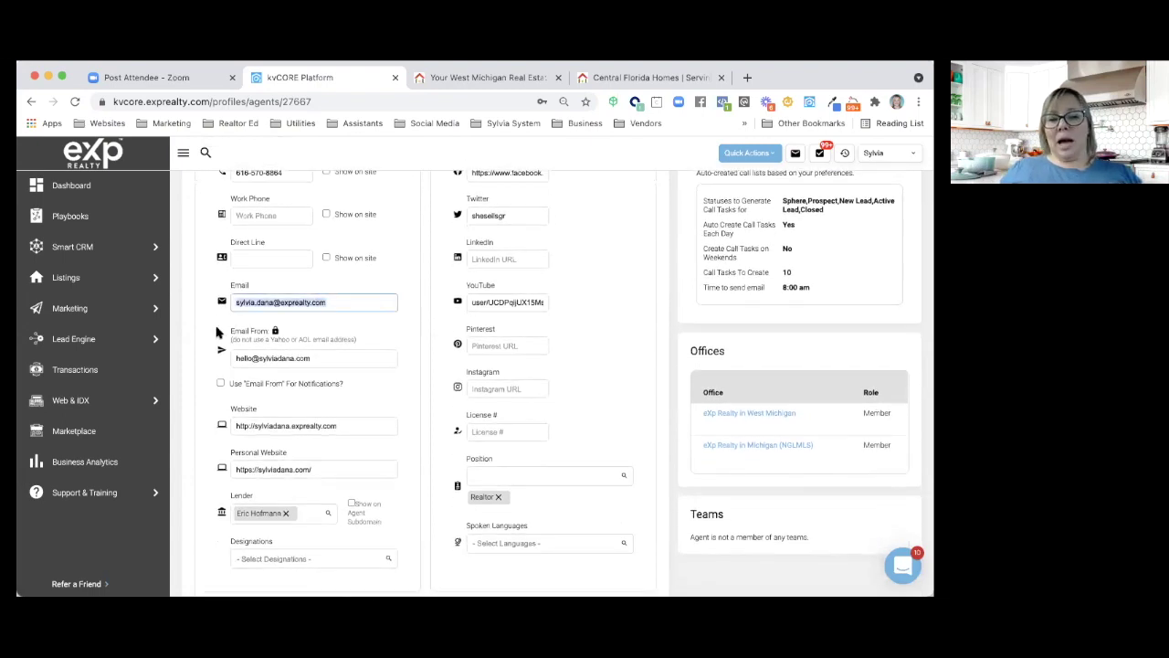
left_click(218, 333)
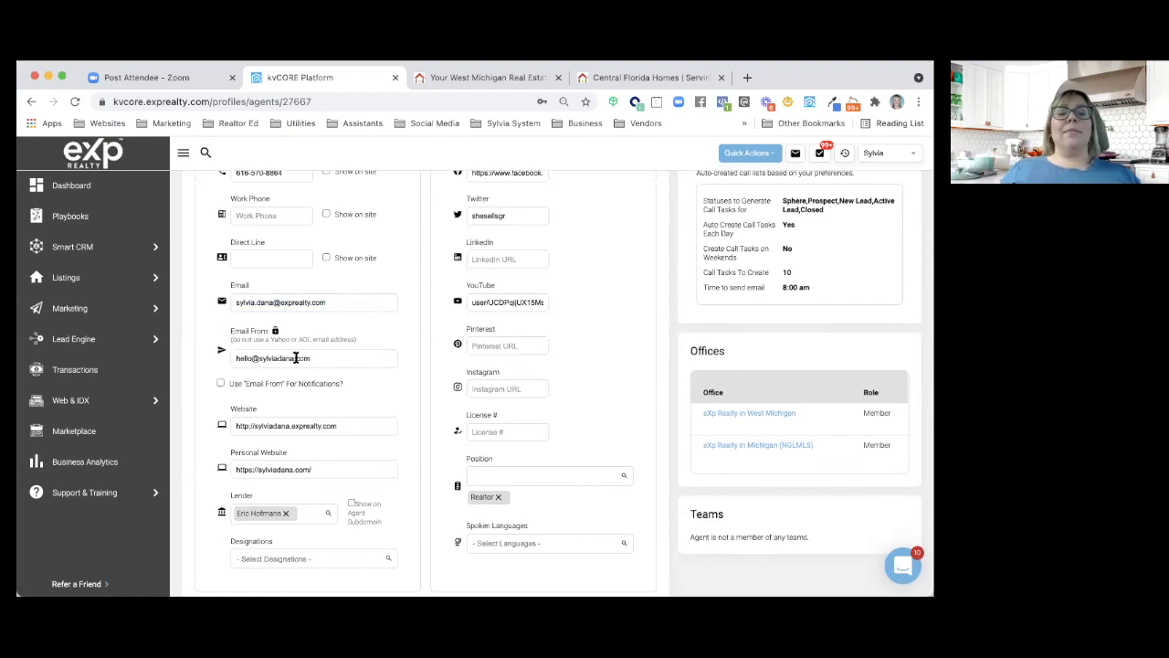
left_click_drag(314, 361, 231, 362)
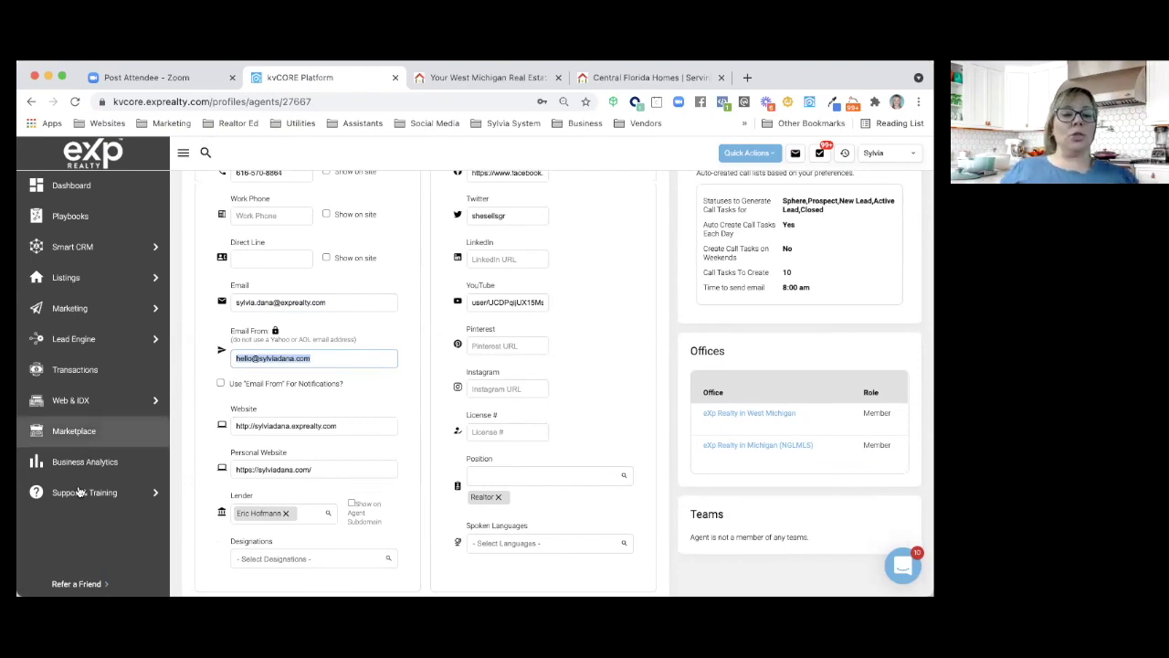
mouse_move(80, 495)
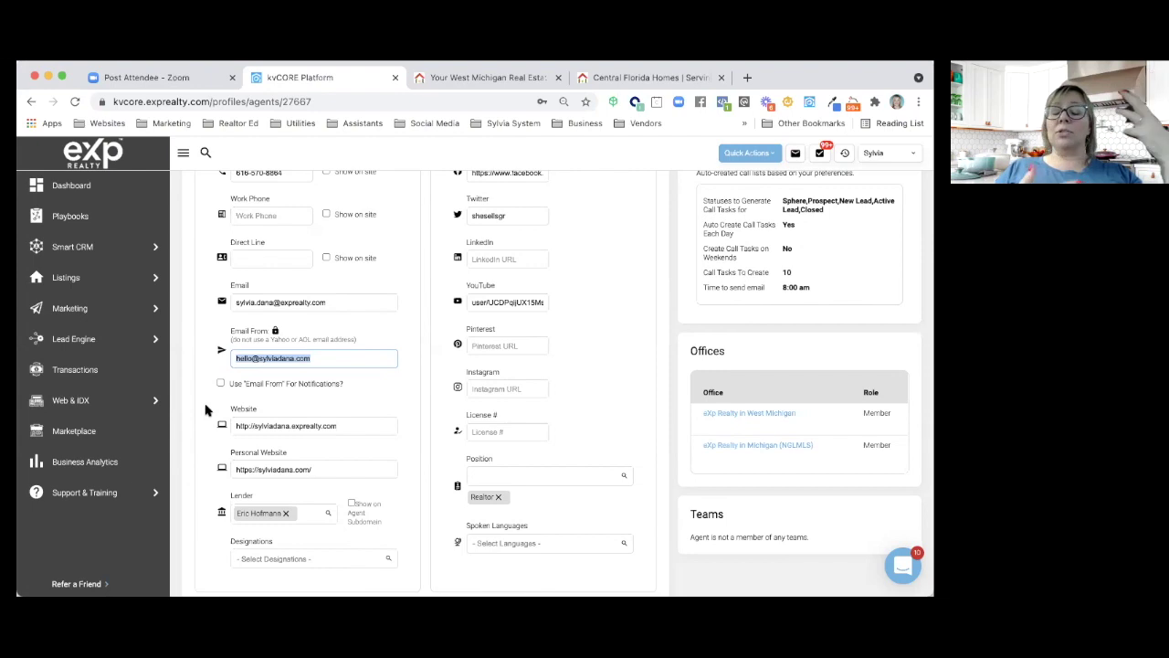
left_click(308, 396)
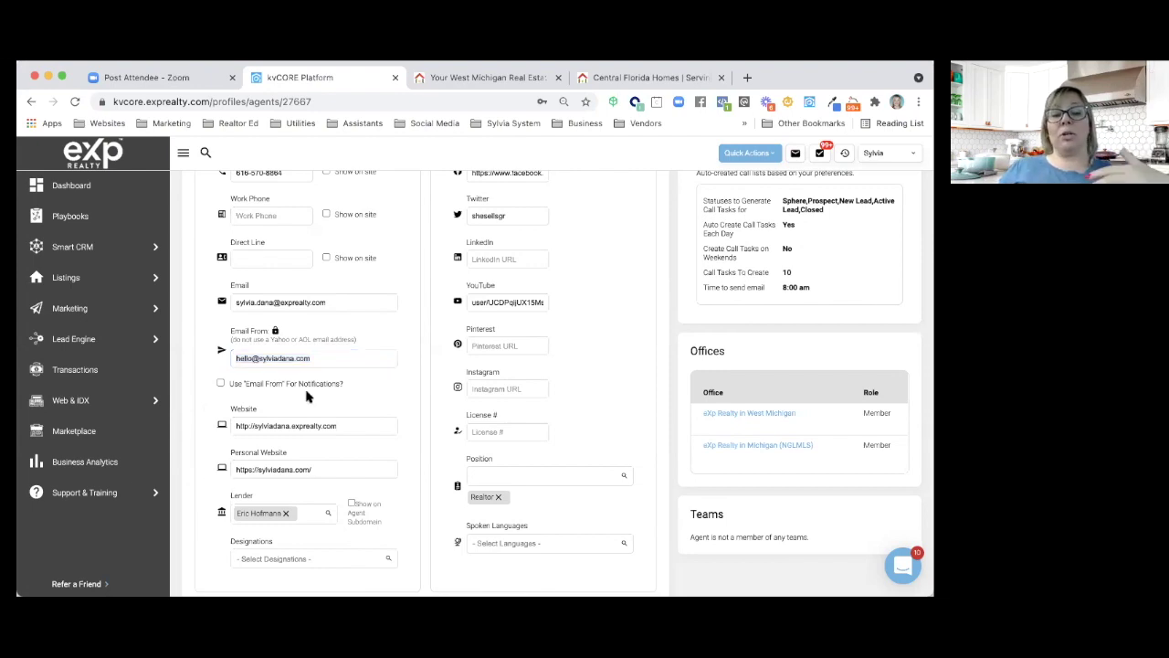
Enable Use "Email From" For Notifications in the contact information and save the profile
scroll(308, 395, "down", 1)
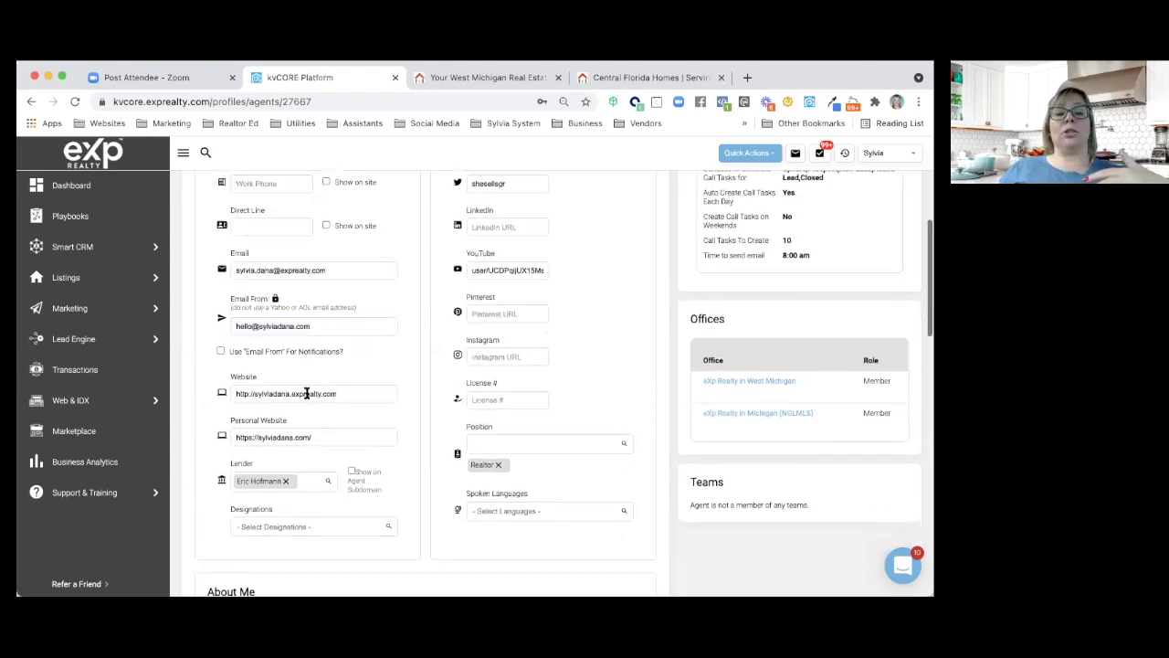
left_click(220, 352)
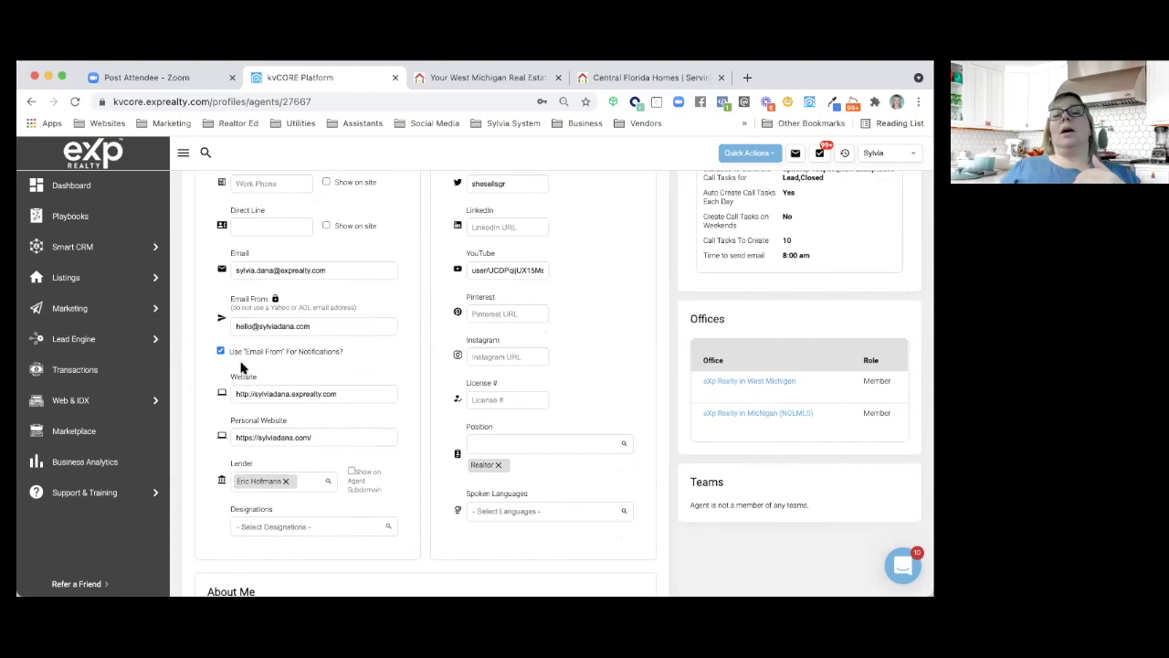
scroll(242, 365, "up", 5)
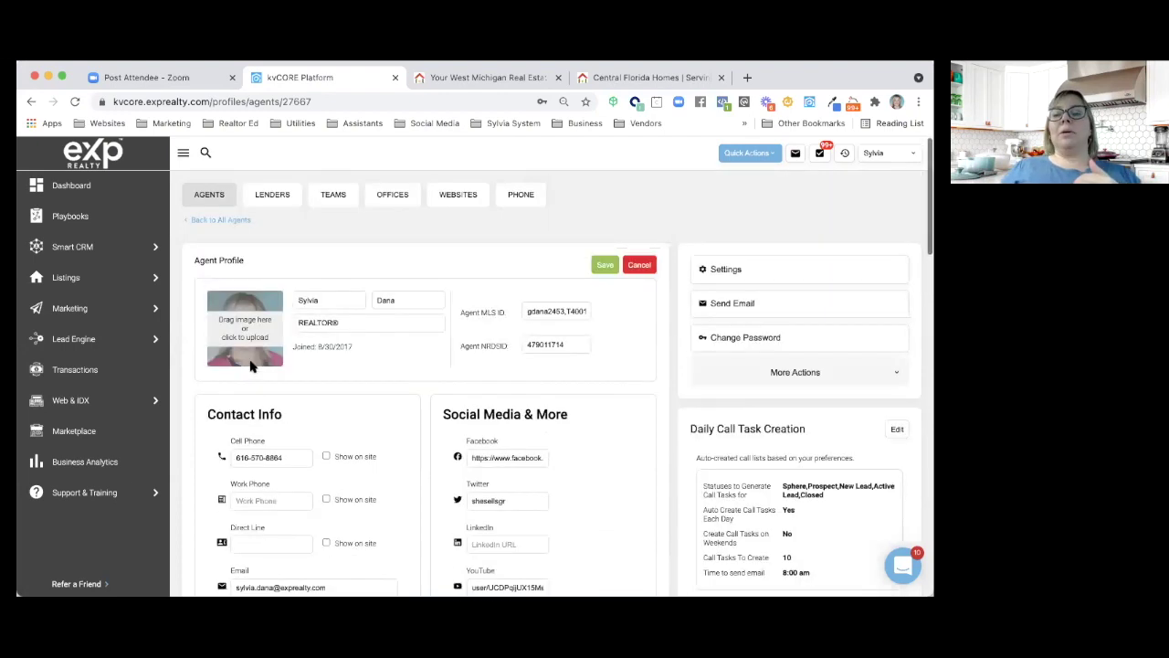
left_click(605, 265)
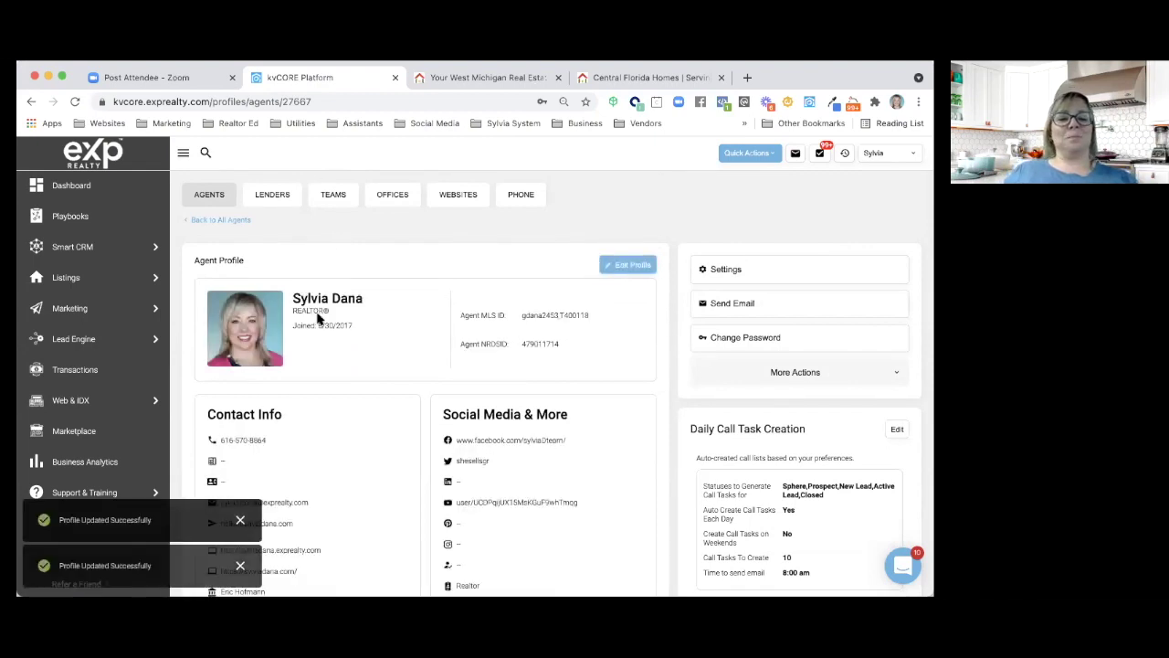
Reopen the saved profile for editing and check the lock beside Email From and the website fields
scroll(318, 319, "down", 5)
scroll(318, 319, "up", 5)
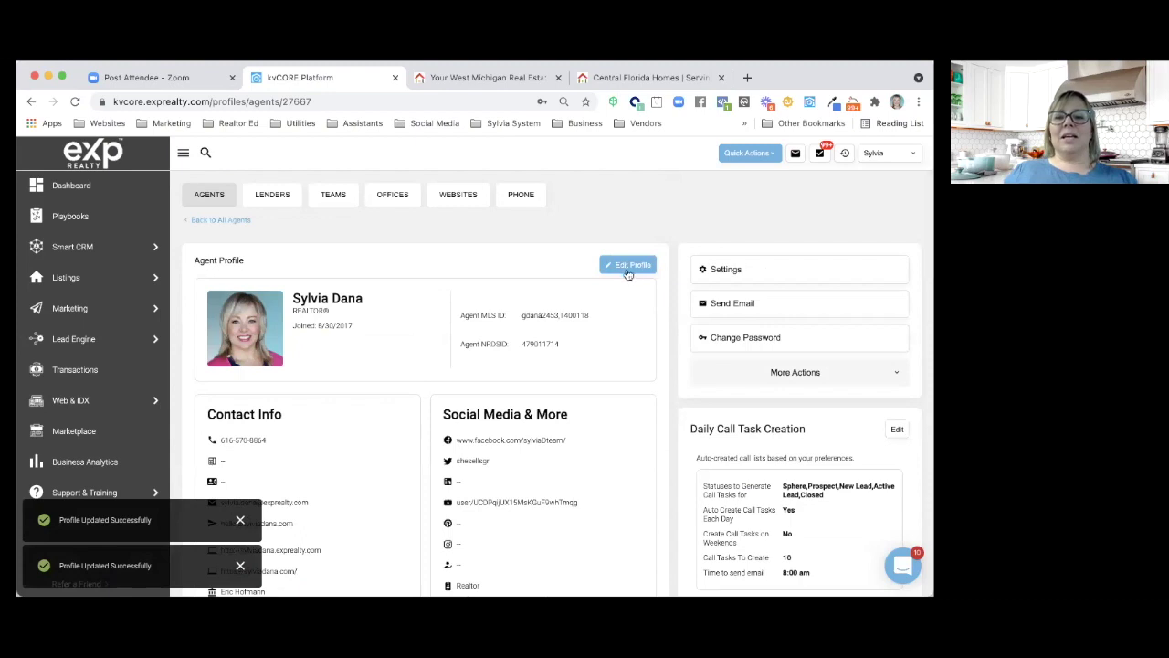
left_click(629, 265)
scroll(405, 393, "down", 5)
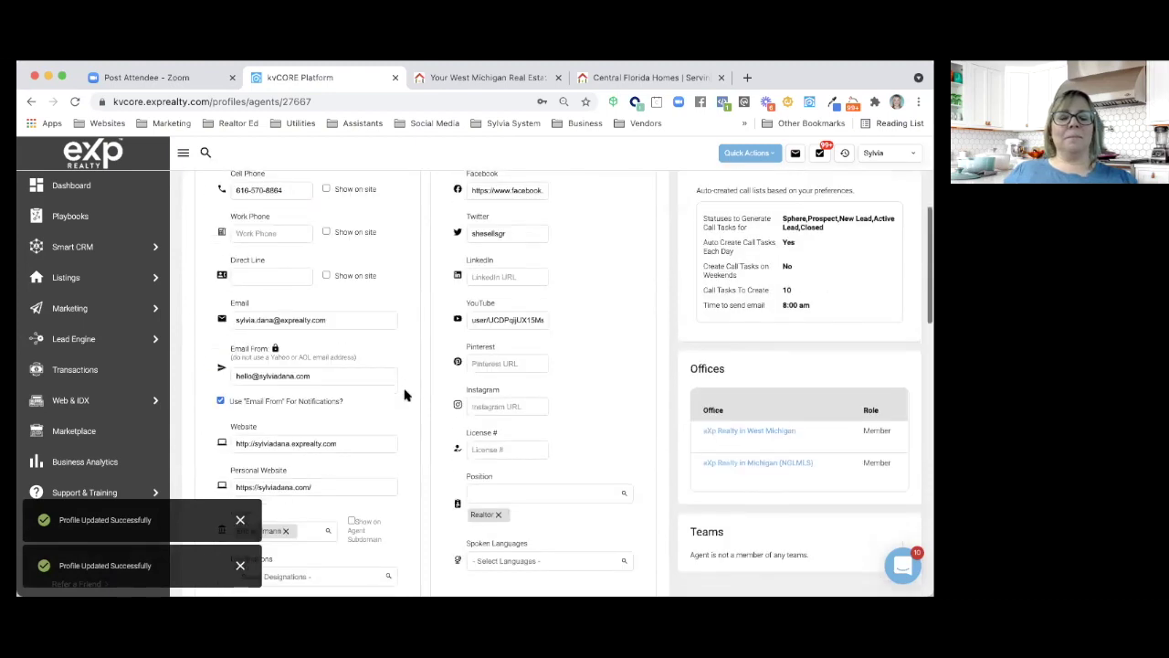
left_click(275, 352)
scroll(277, 357, "up", 4)
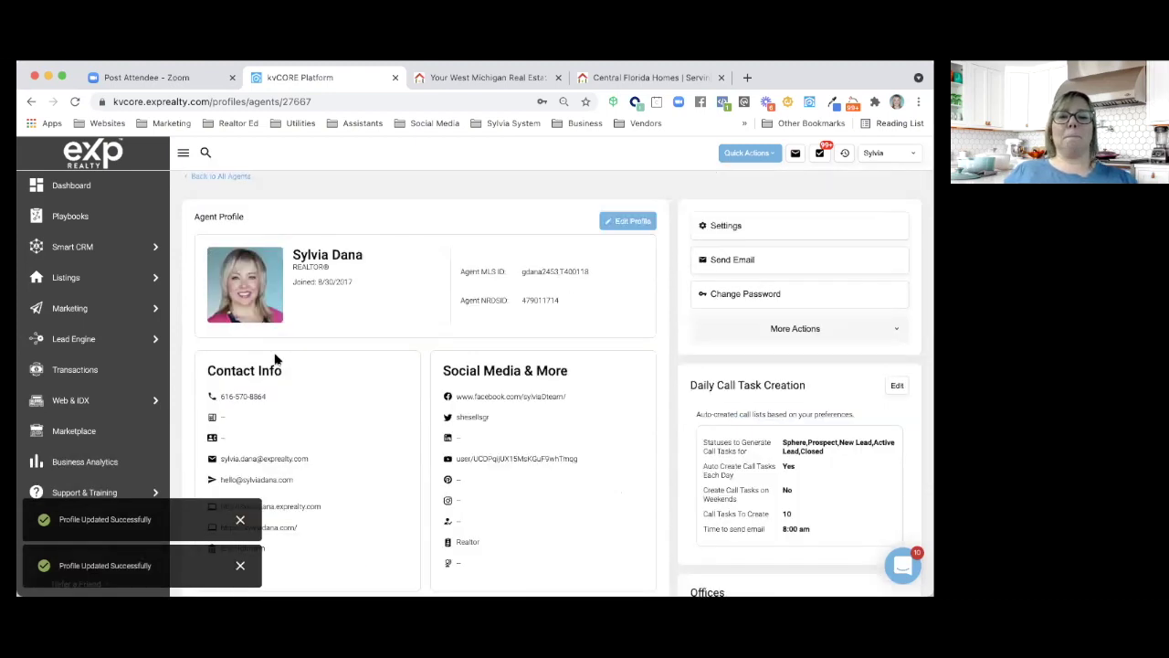
left_click(625, 228)
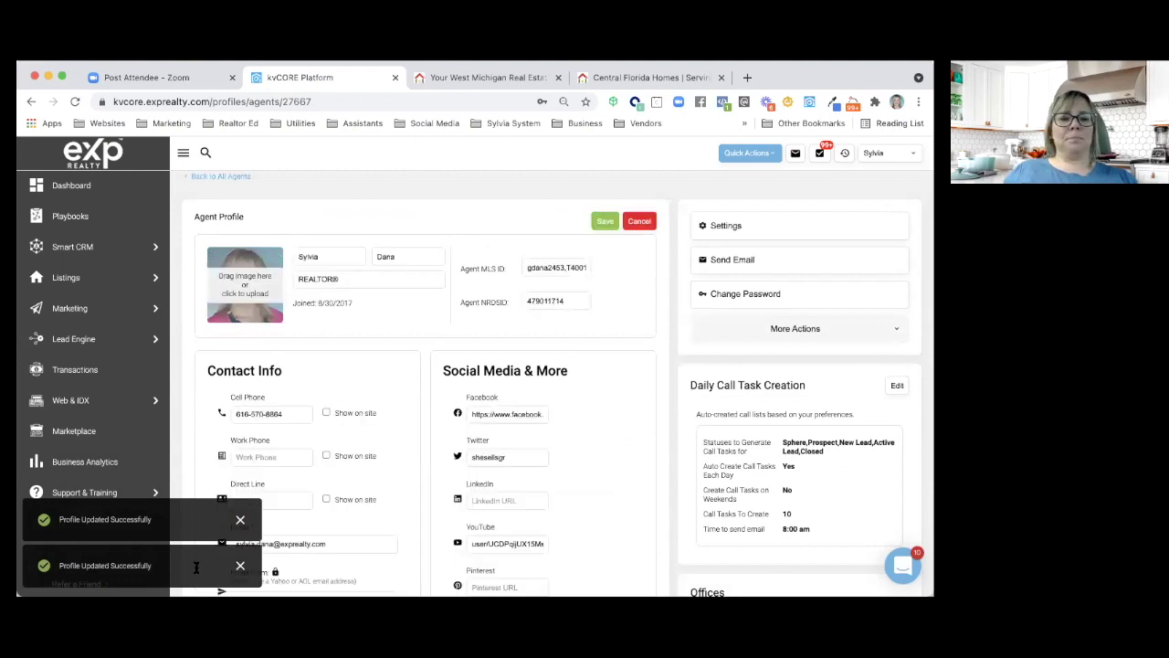
scroll(270, 500, "down", 4)
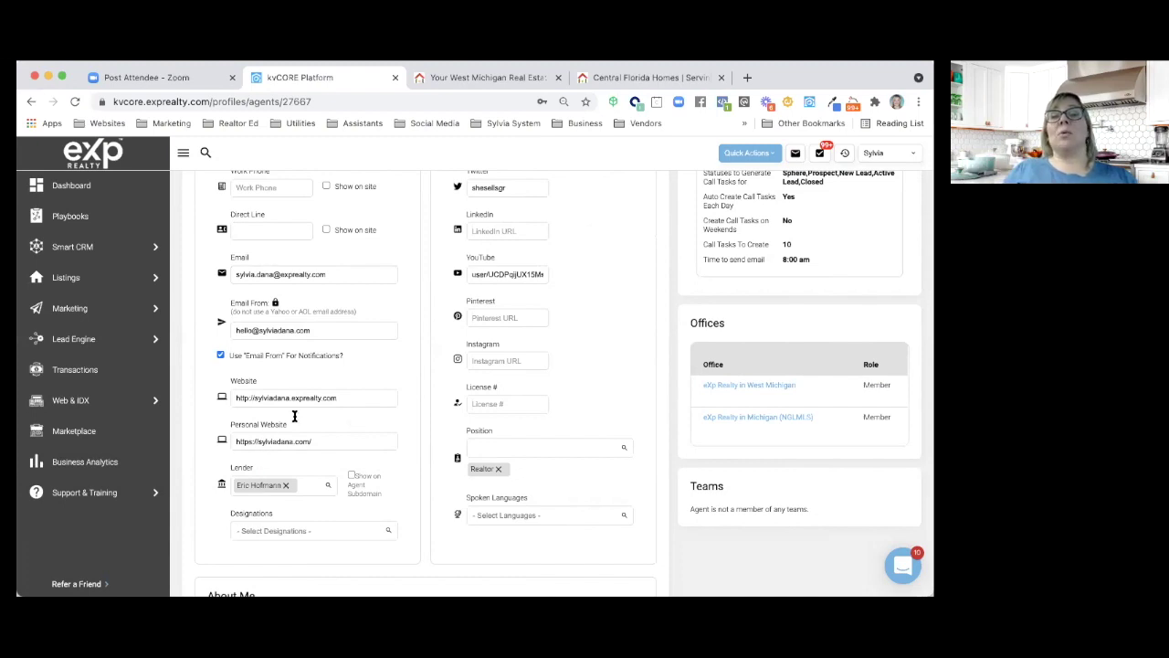
Open the agent's bio page on the West Michigan website and review its profile information and message form
left_click(534, 77)
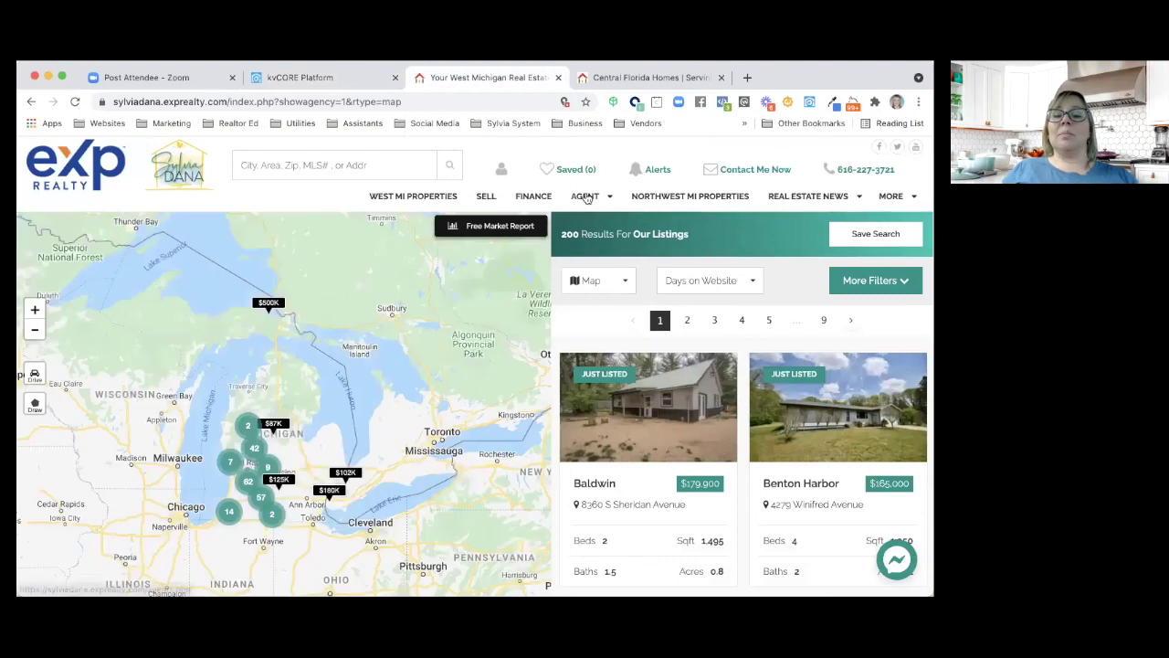
mouse_move(587, 198)
left_click(542, 225)
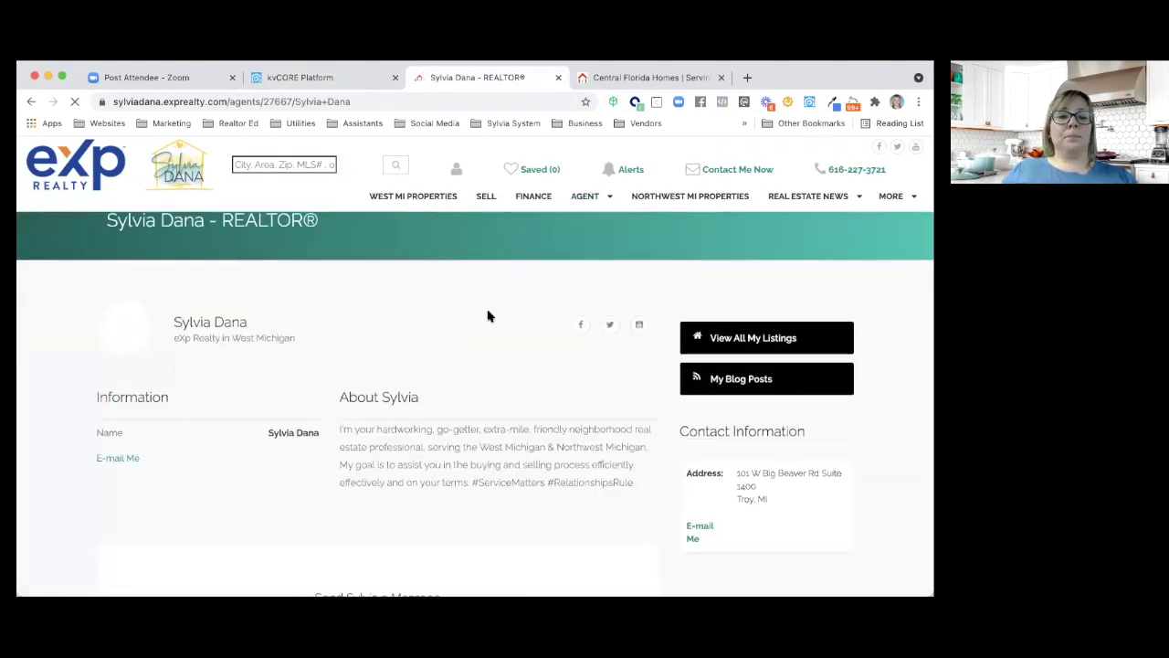
scroll(487, 316, "down", 2)
scroll(488, 316, "down", 4)
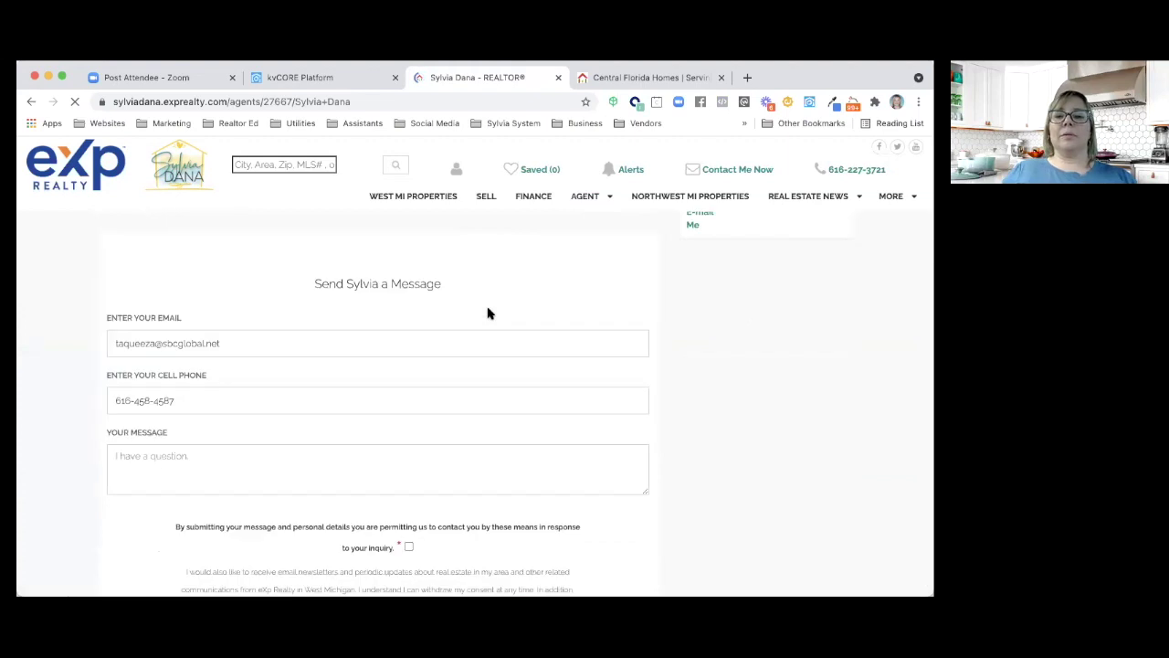
scroll(488, 313, "up", 6)
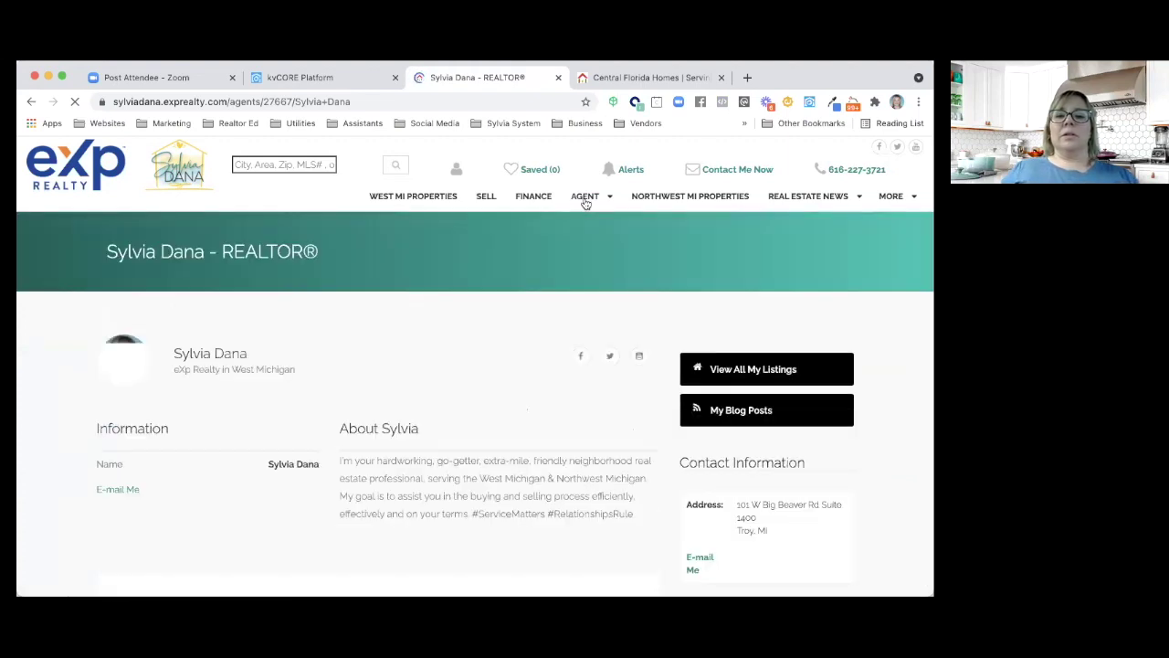
Return to the kvCORE profile being edited and enable Show on Agent Subdomain for the assigned lender
mouse_move(585, 203)
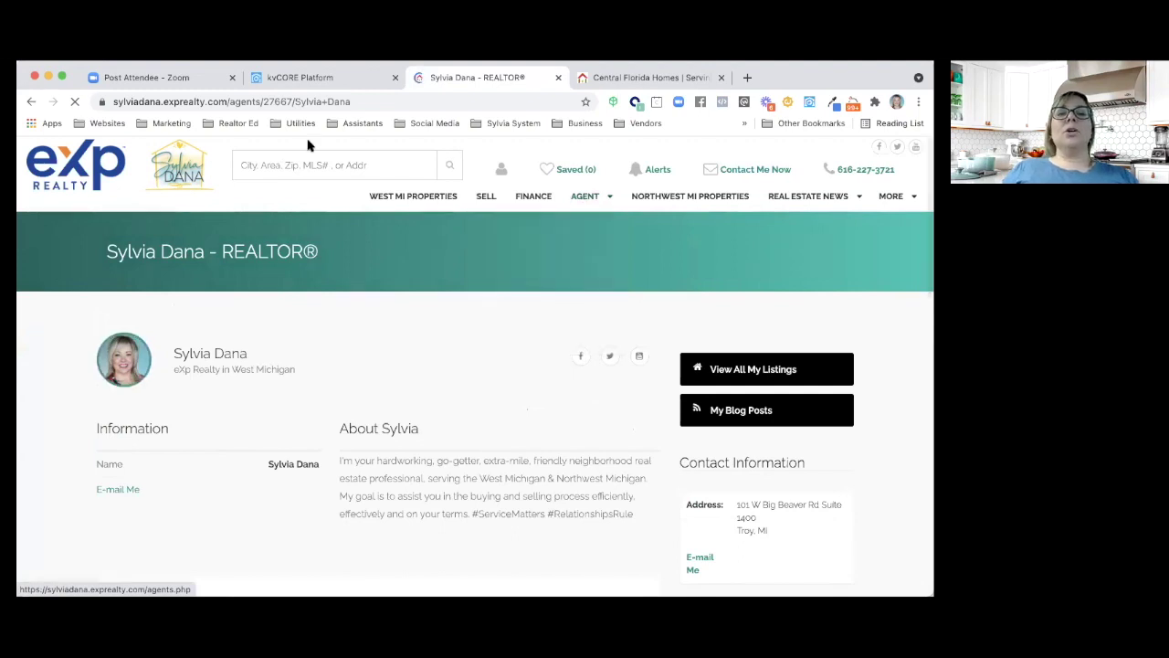
left_click(302, 78)
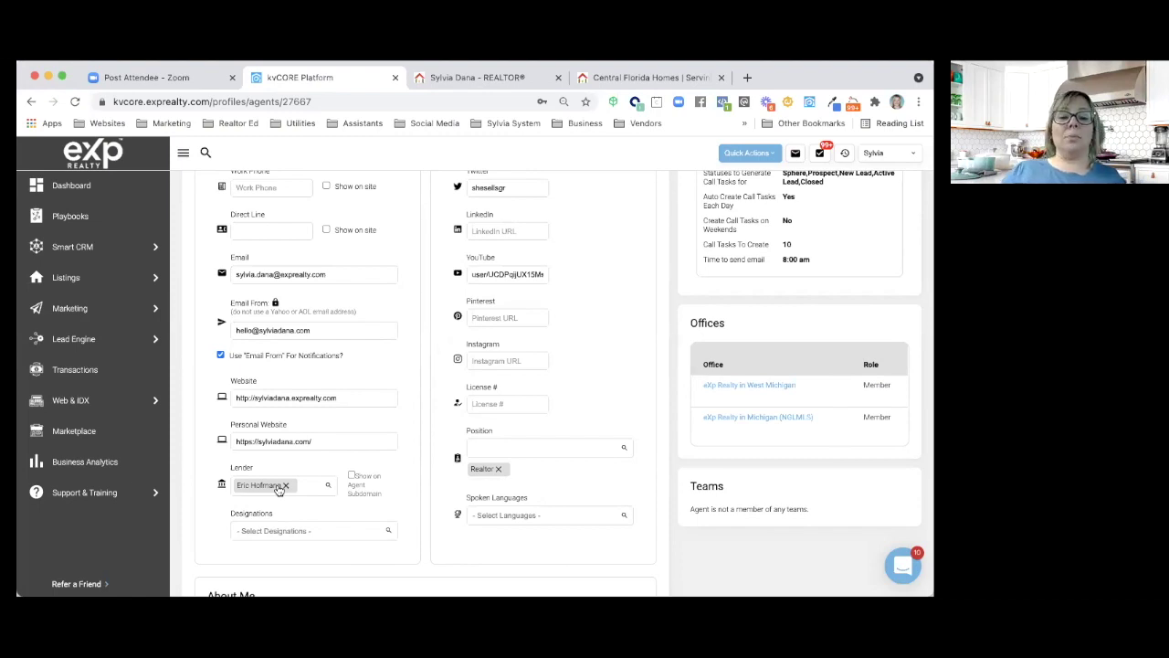
left_click(351, 475)
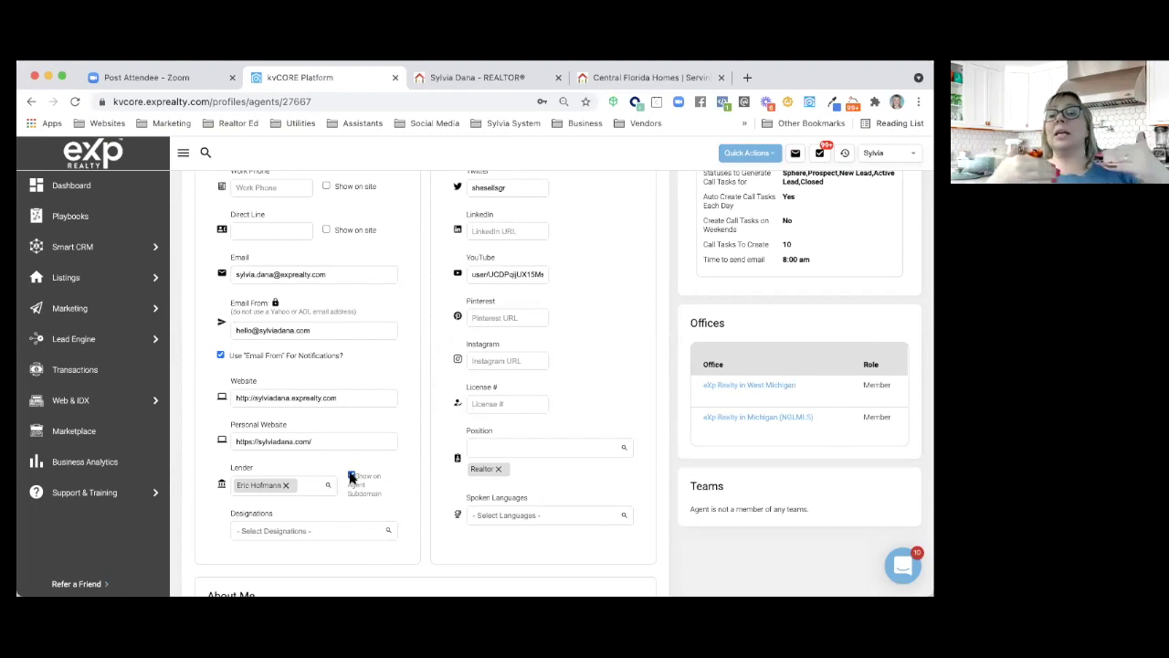
scroll(365, 443, "up", 5)
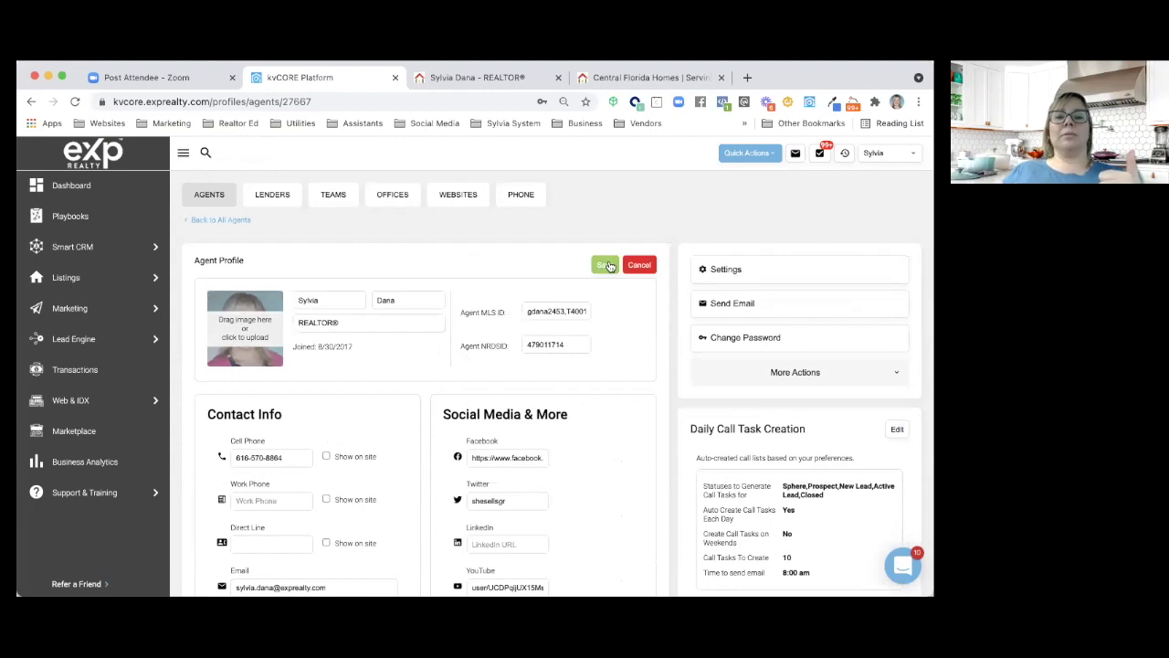
Open the Finance page of the agent's public website and examine the lender's details and the Ask A Mortgage Question form
left_click(539, 81)
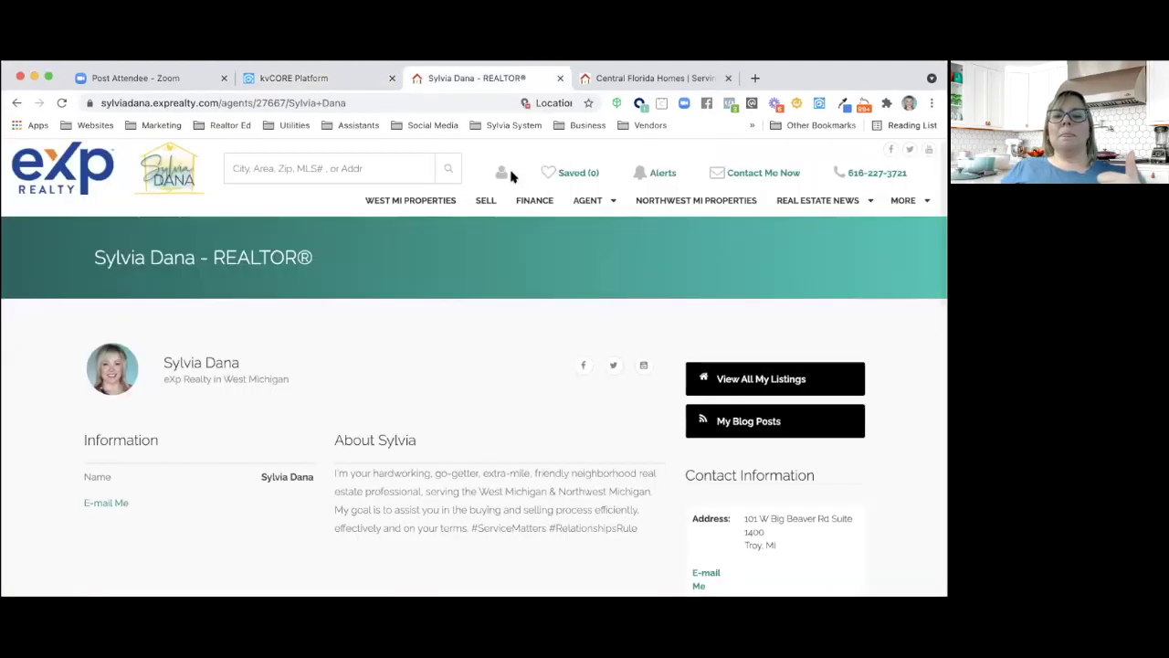
left_click(539, 202)
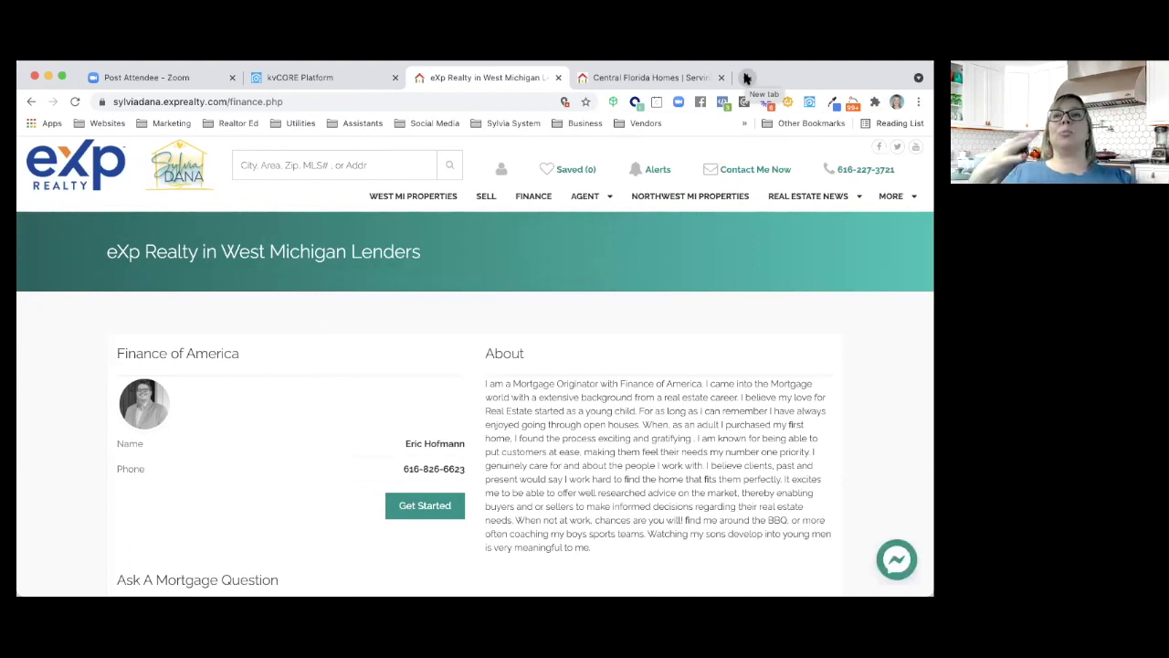
left_click(311, 78)
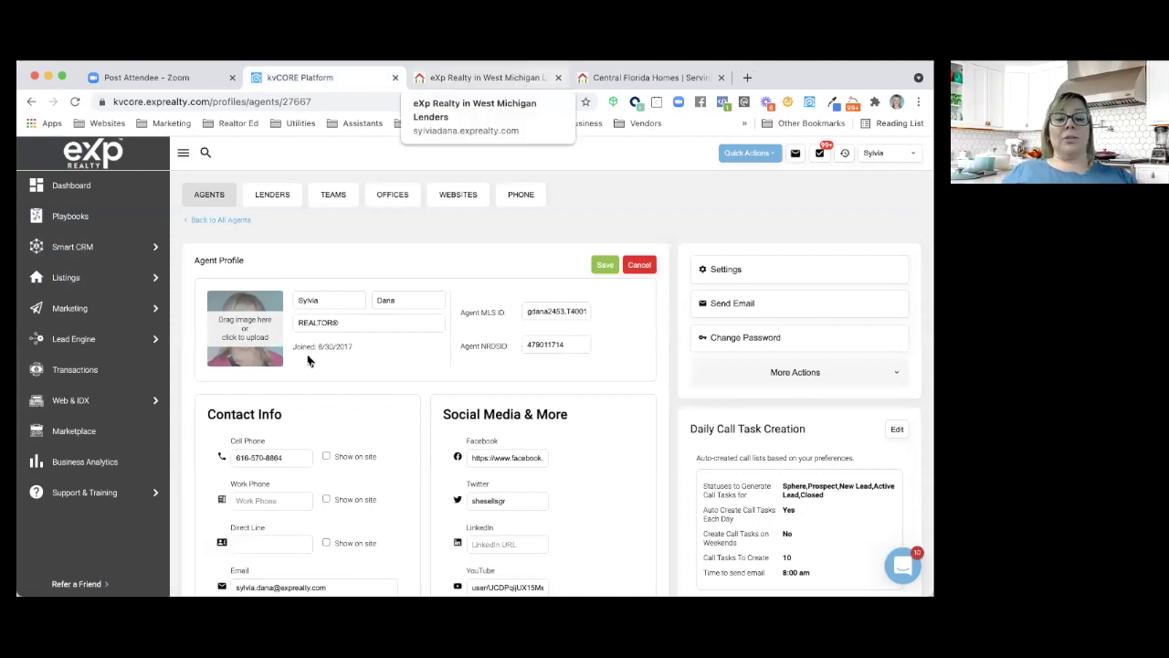
key("ctrl+Tab")
scroll(196, 427, "down", 3)
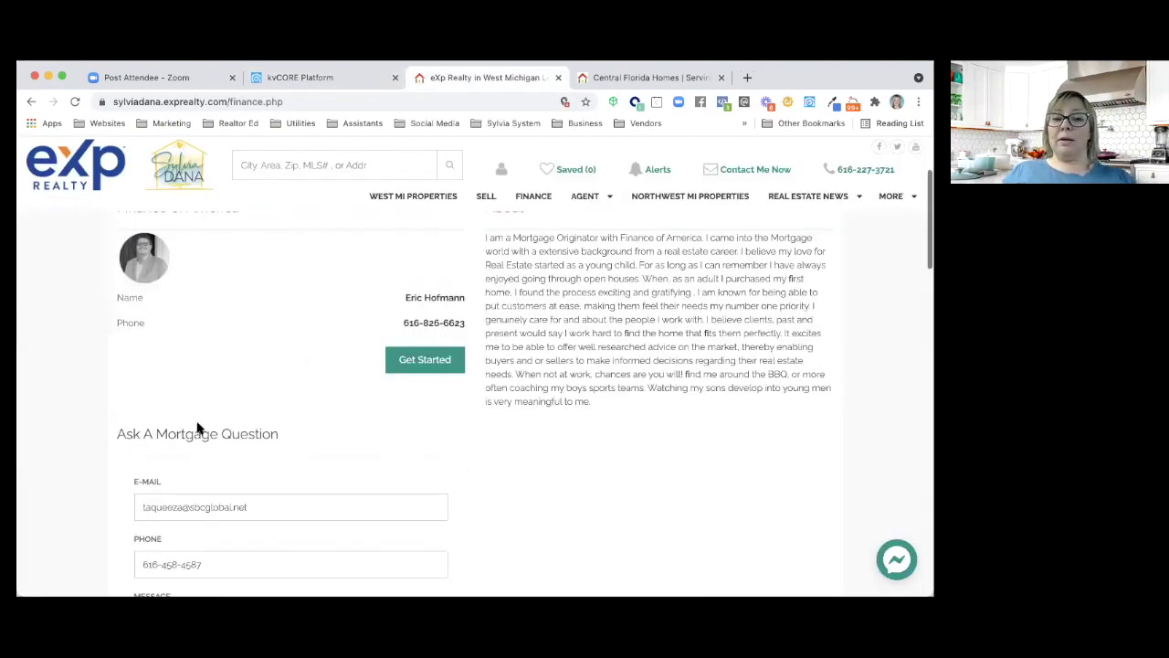
scroll(196, 428, "up", 3)
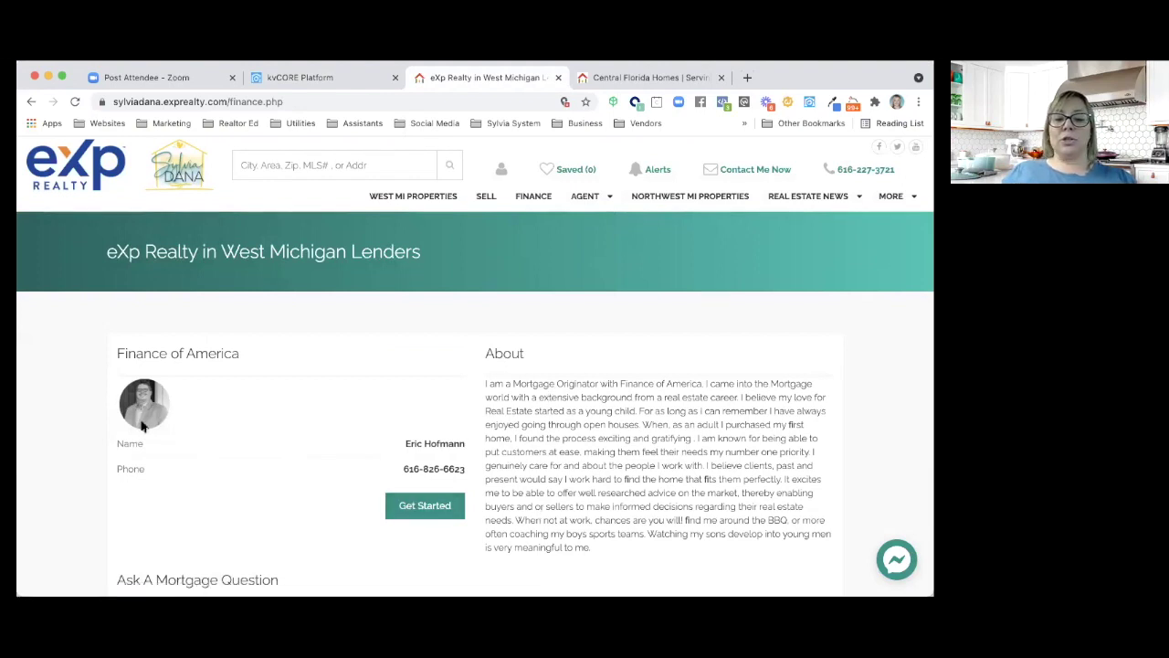
scroll(141, 426, "down", 3)
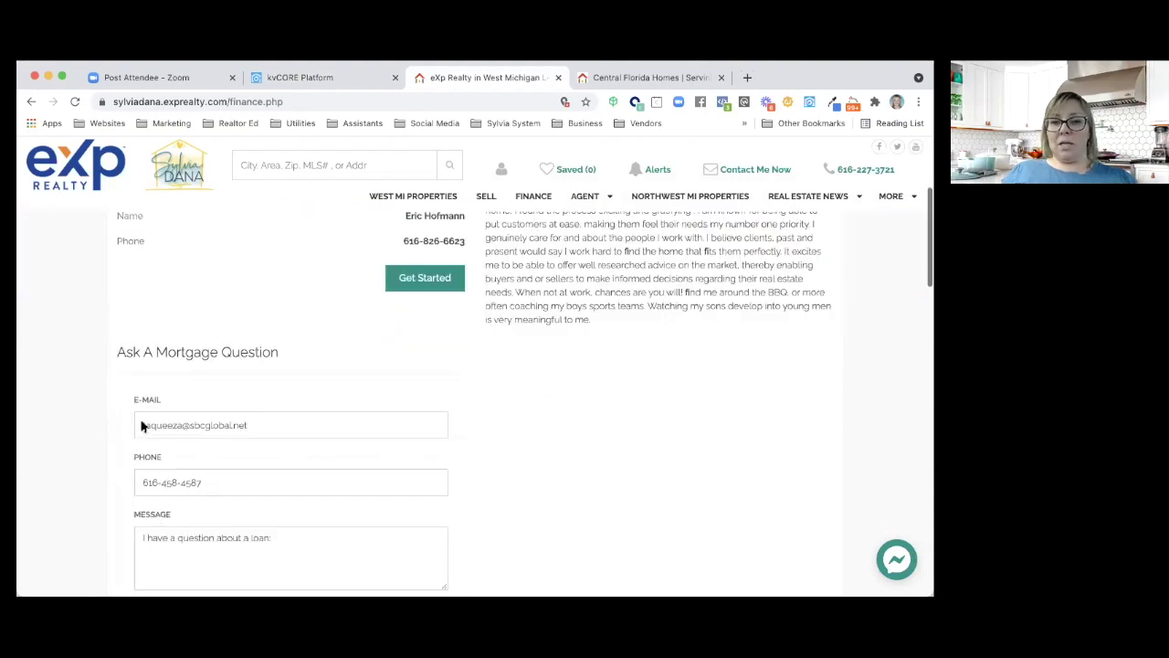
scroll(142, 426, "up", 3)
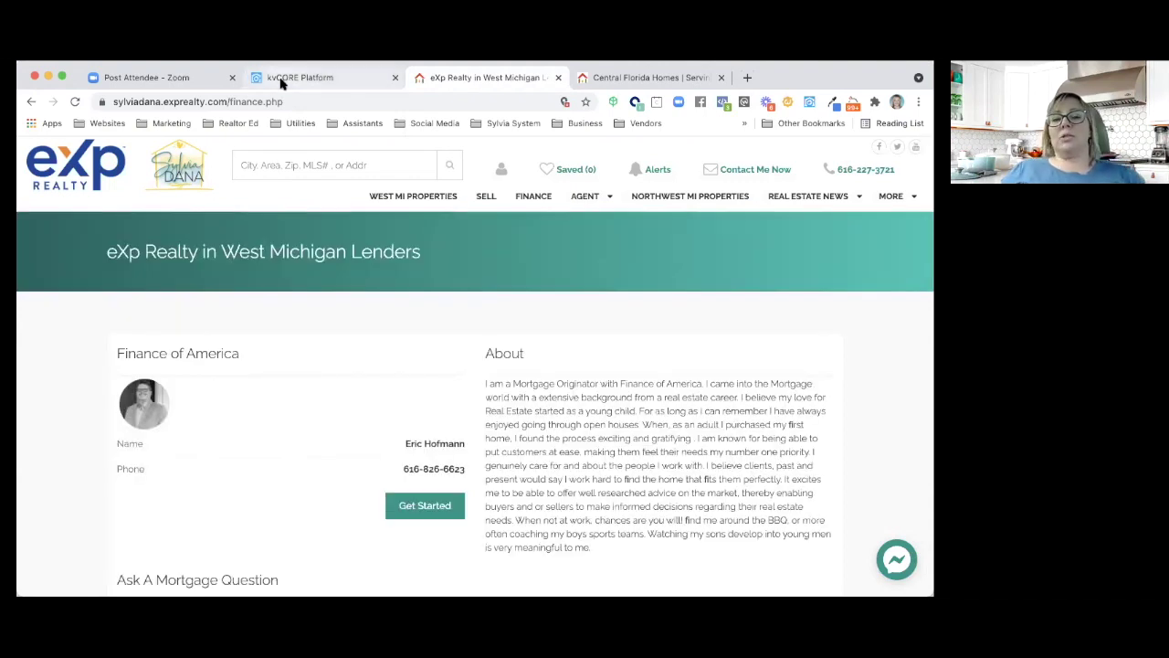
Back in the kvCORE profile, clear the Lender field, search for the lender again, select the match and save the profile
left_click(282, 80)
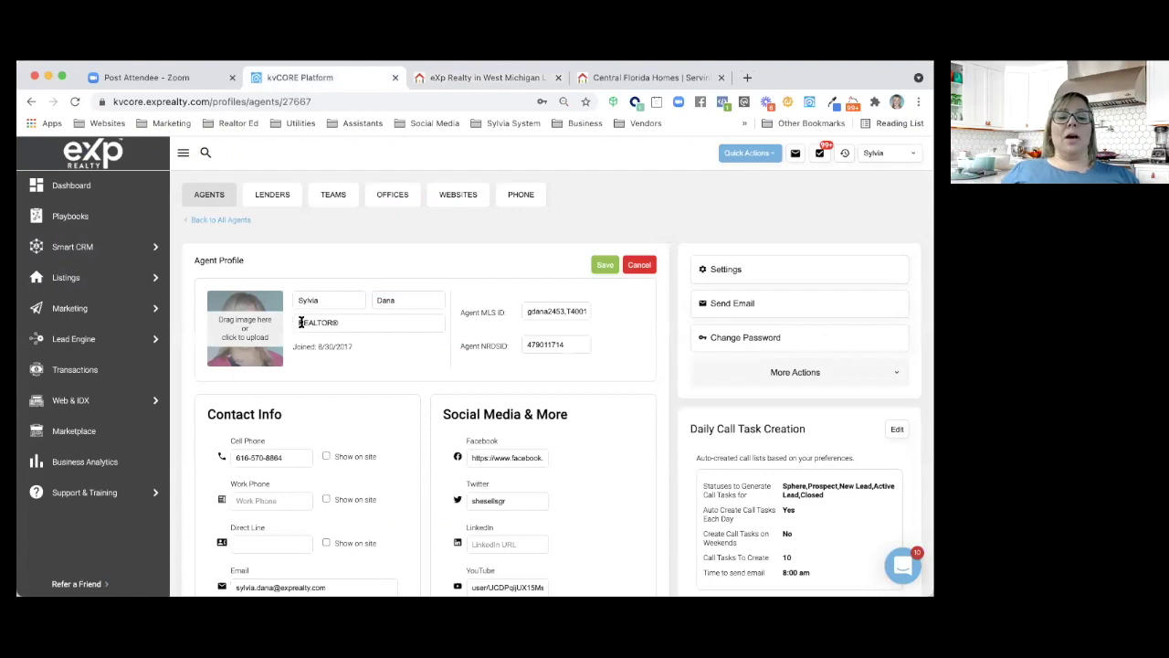
scroll(304, 335, "down", 3)
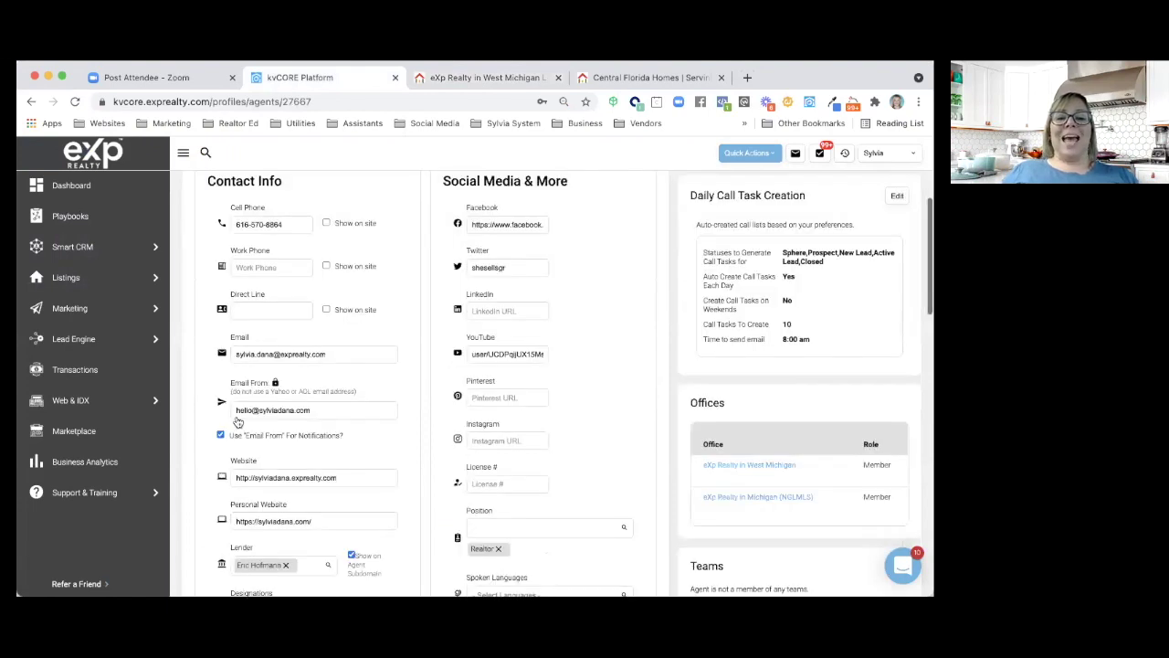
scroll(242, 421, "down", 2)
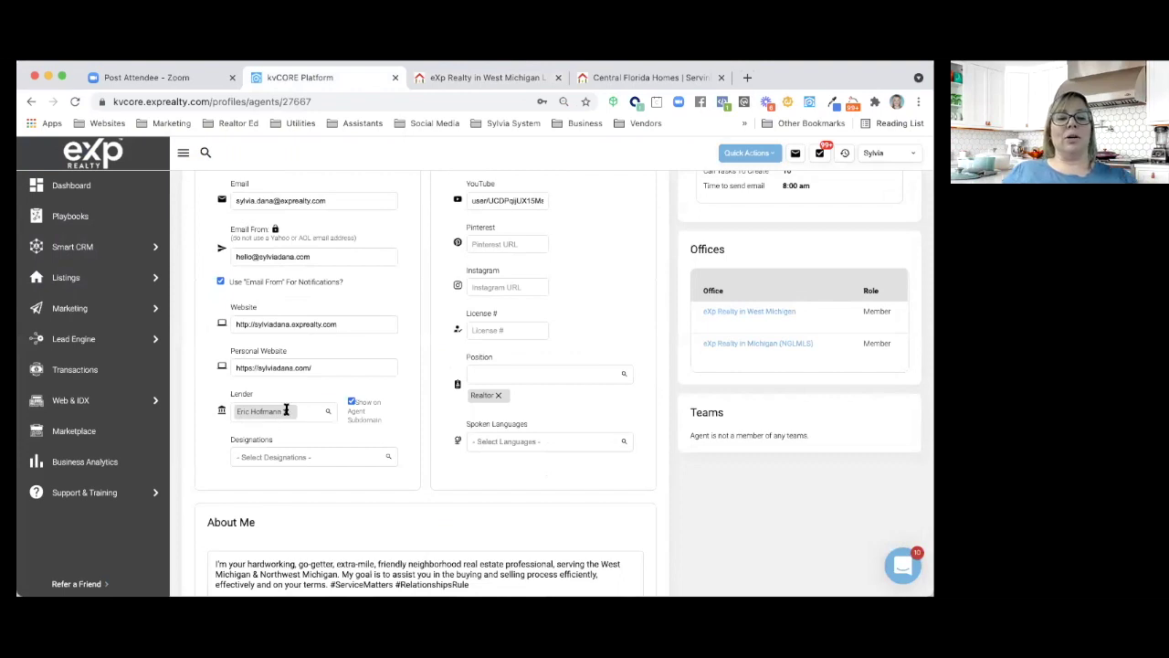
left_click(285, 410)
type("aman")
left_click(272, 432)
scroll(273, 433, "up", 5)
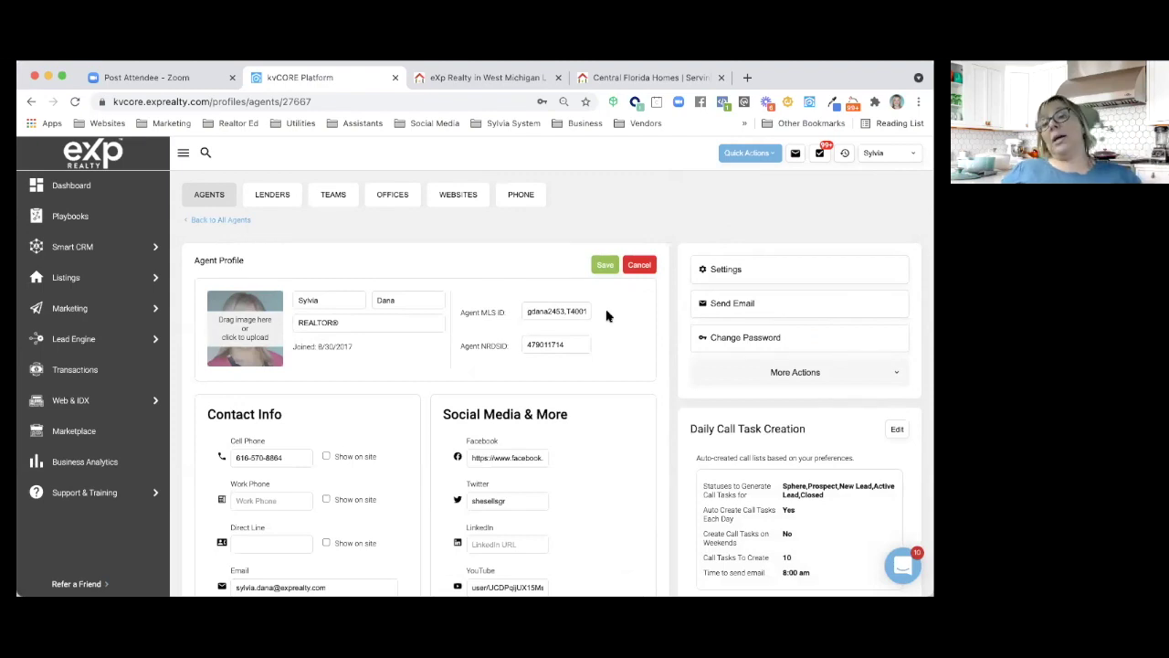
Review the saved profile's contact details, About Me text and email signature section
scroll(607, 316, "down", 5)
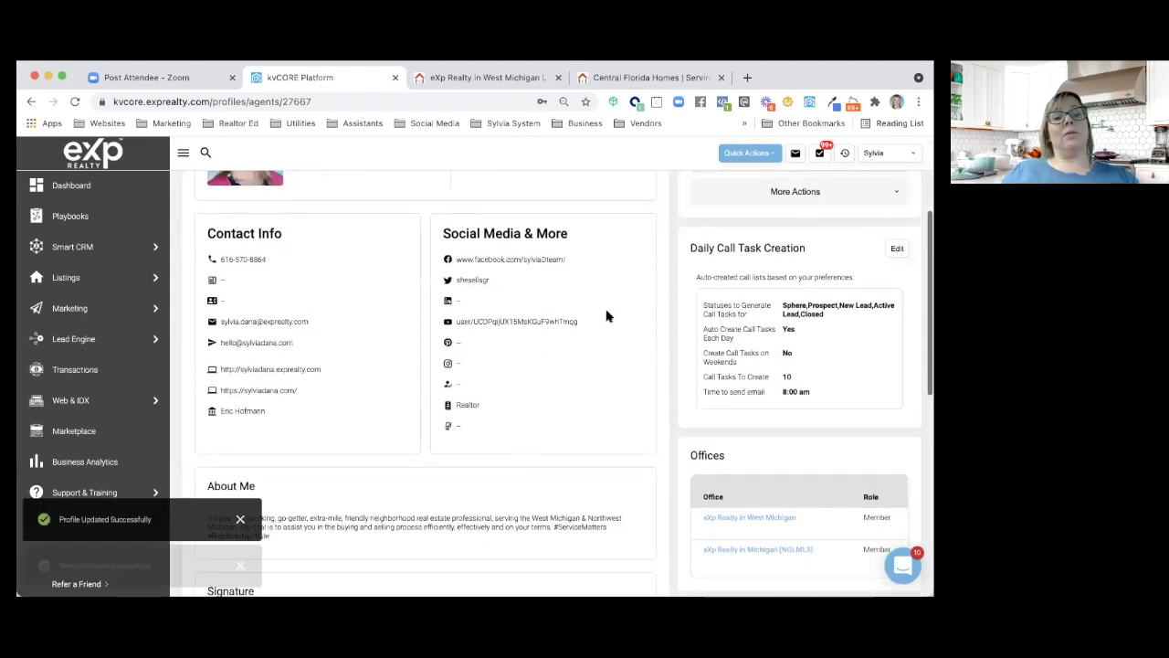
scroll(607, 316, "down", 5)
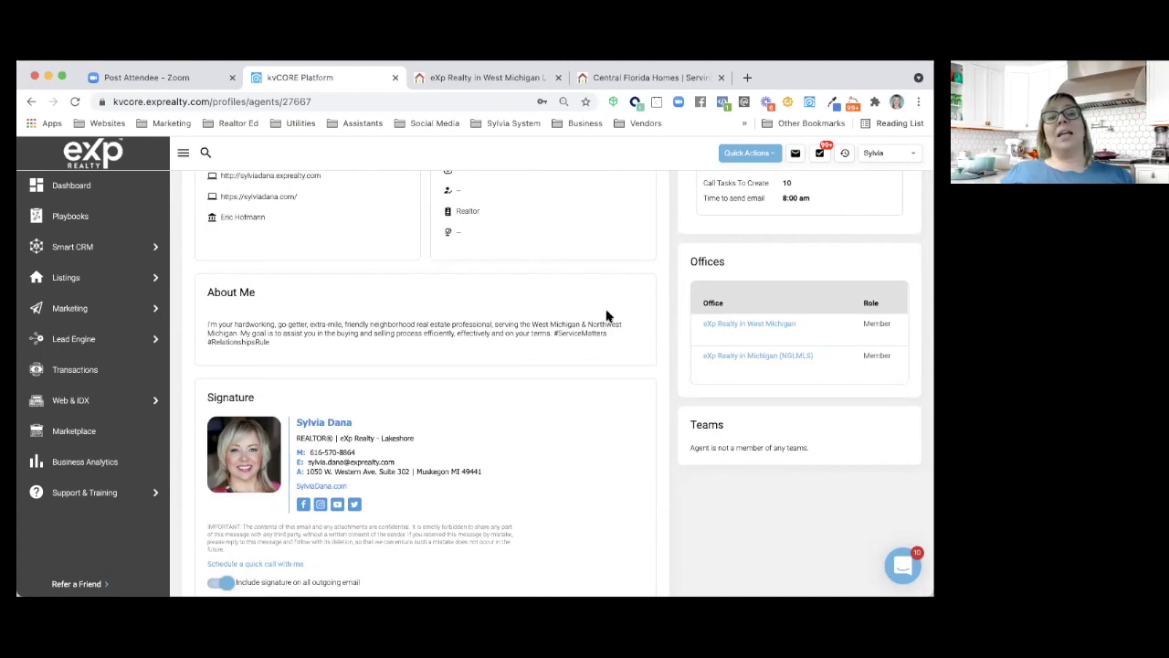
scroll(607, 316, "down", 3)
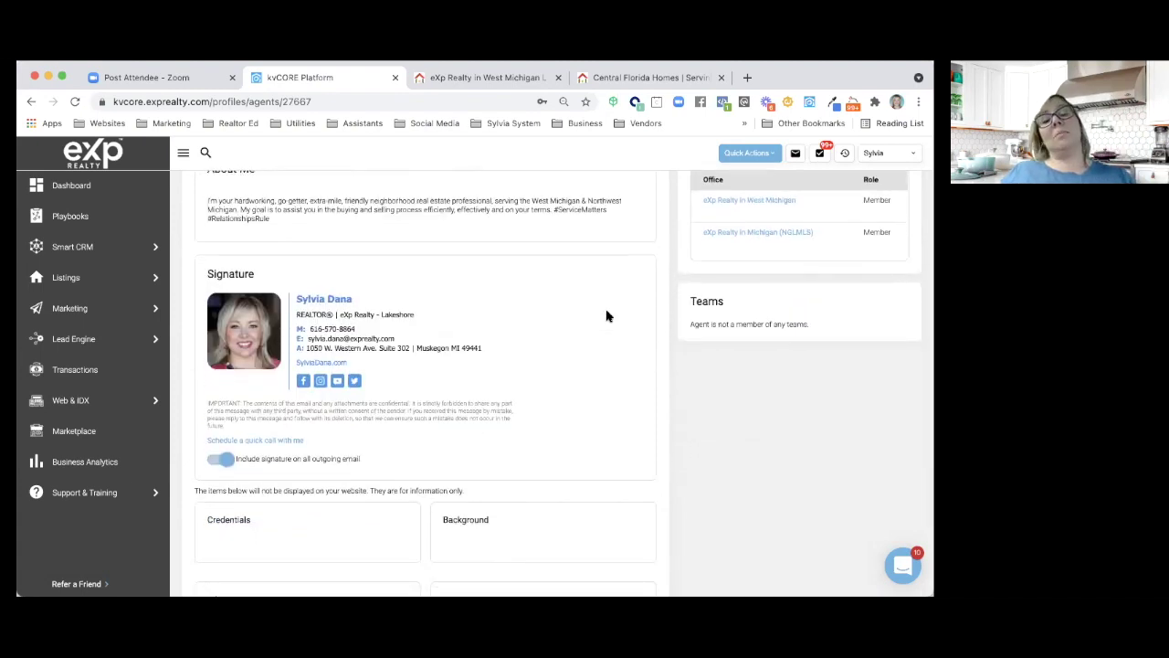
scroll(606, 316, "up", 10)
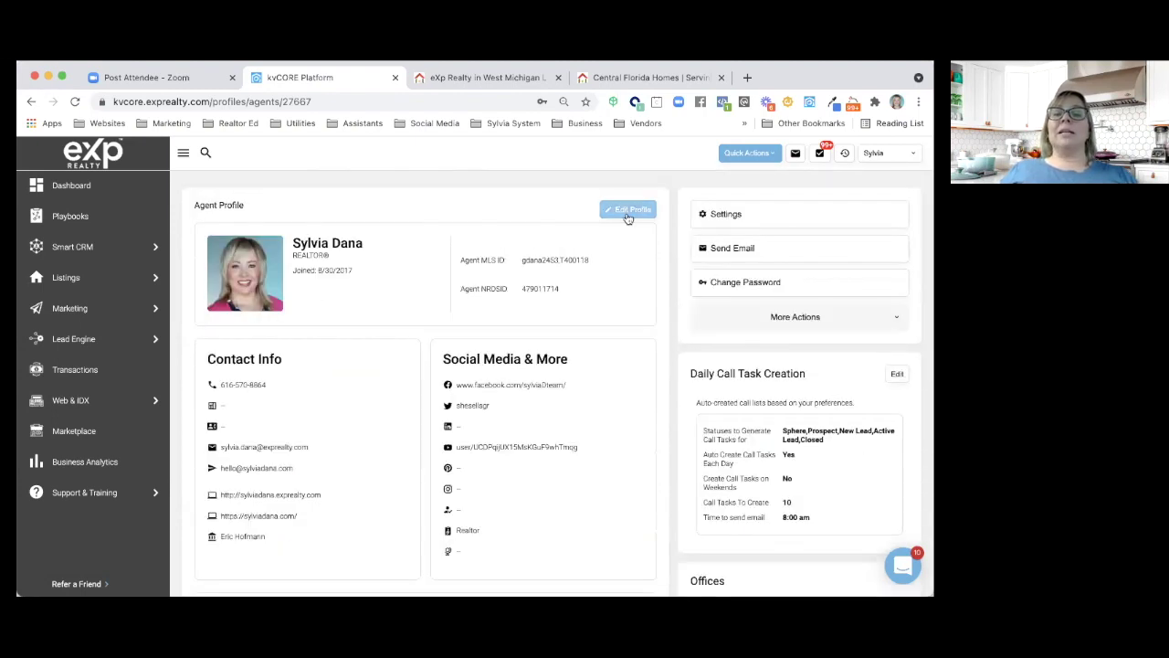
Reopen the profile for editing and examine the available options for Designations, Position and Spoken Languages without choosing any
left_click(627, 212)
scroll(600, 341, "down", 3)
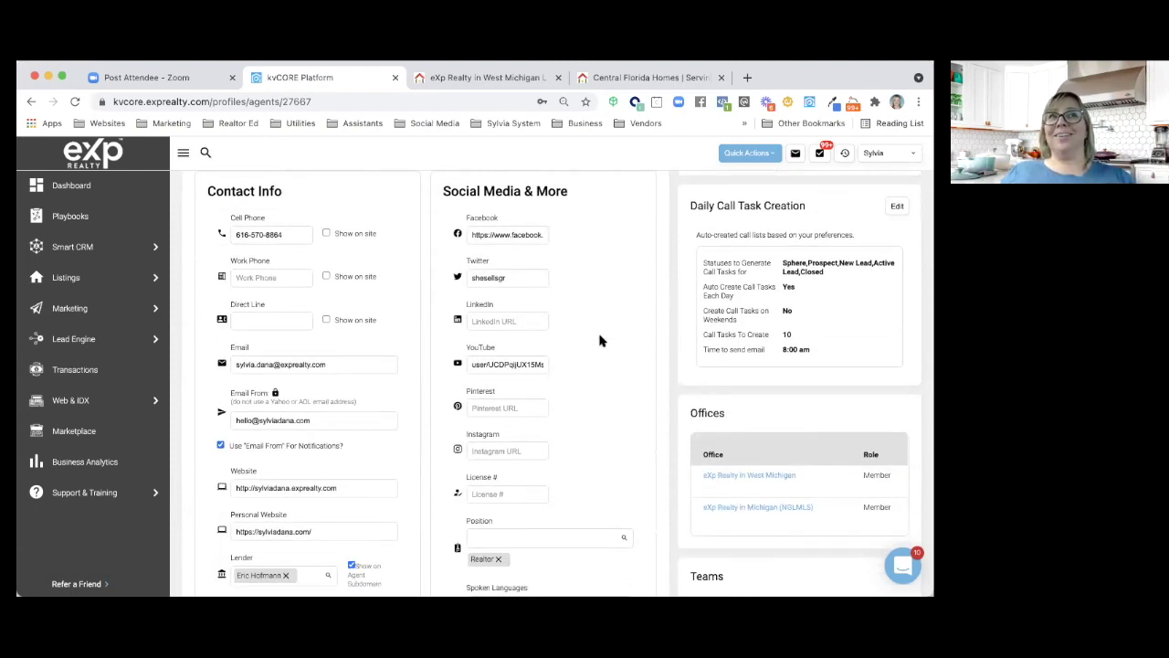
scroll(600, 341, "down", 1)
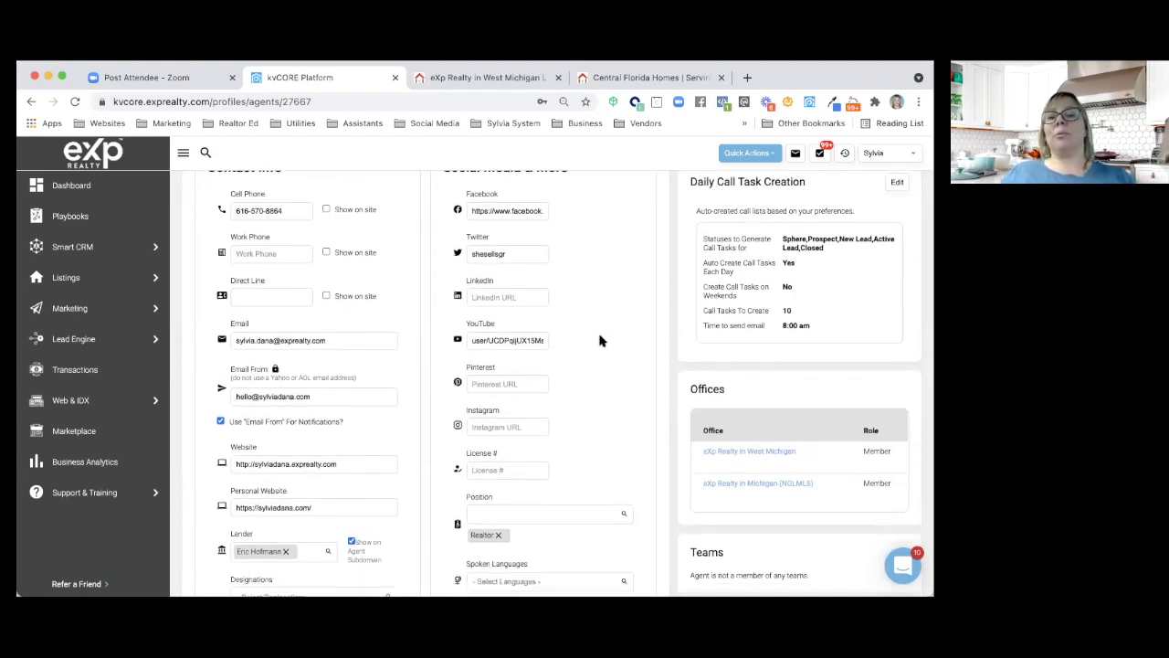
scroll(600, 340, "down", 3)
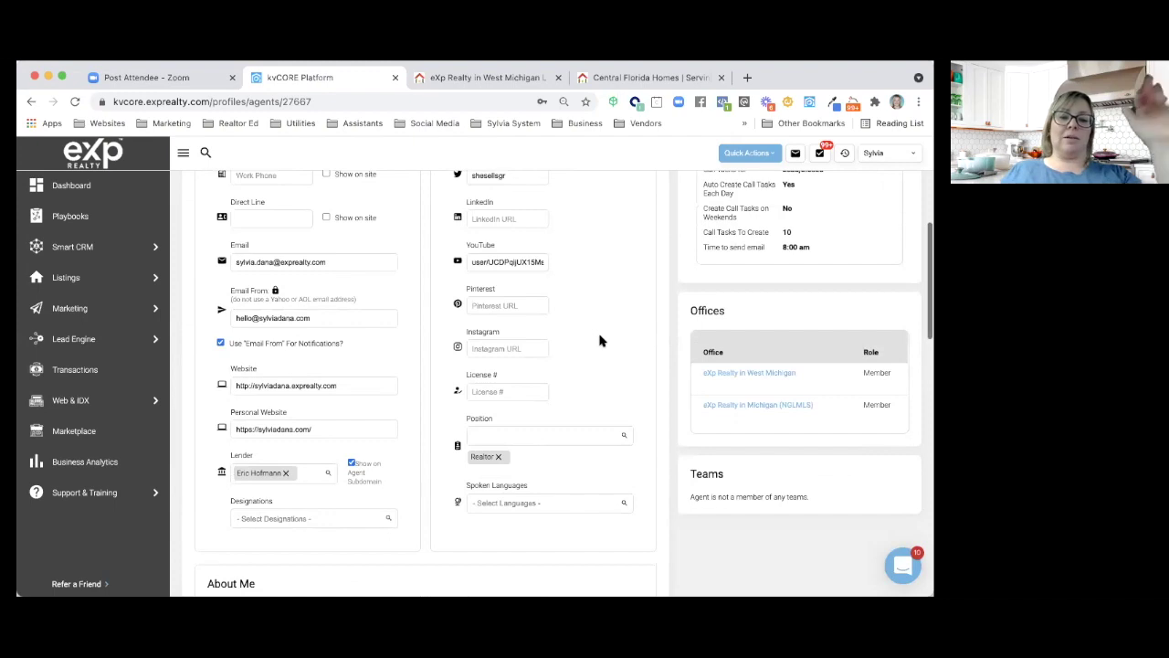
left_click(305, 518)
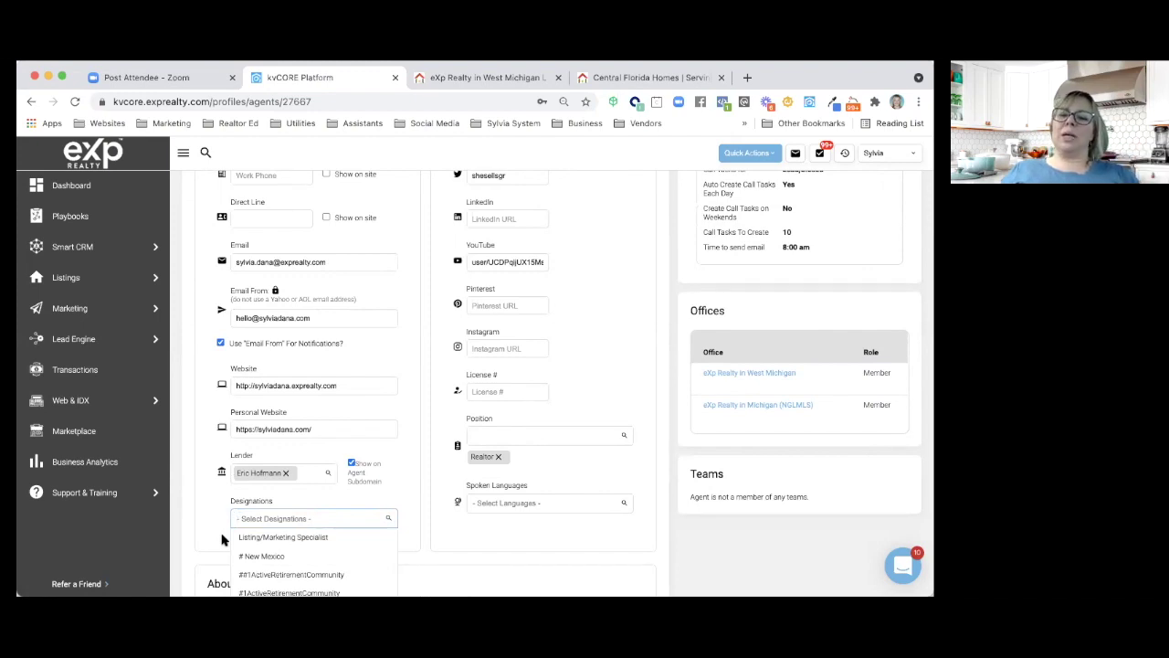
left_click(221, 539)
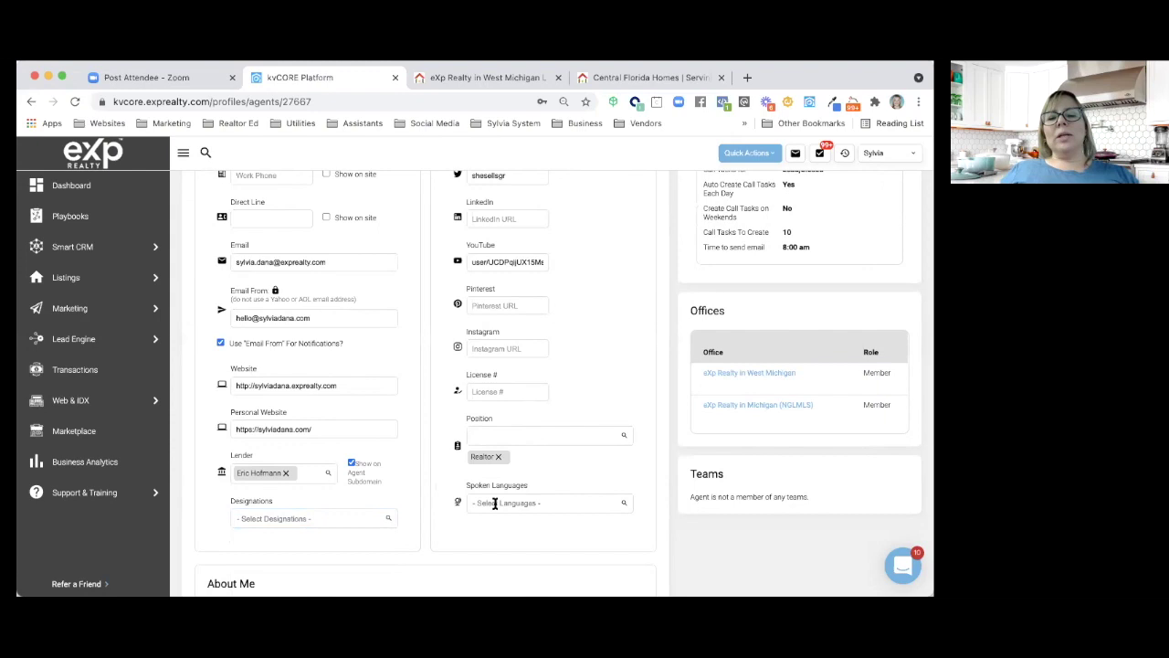
left_click(499, 437)
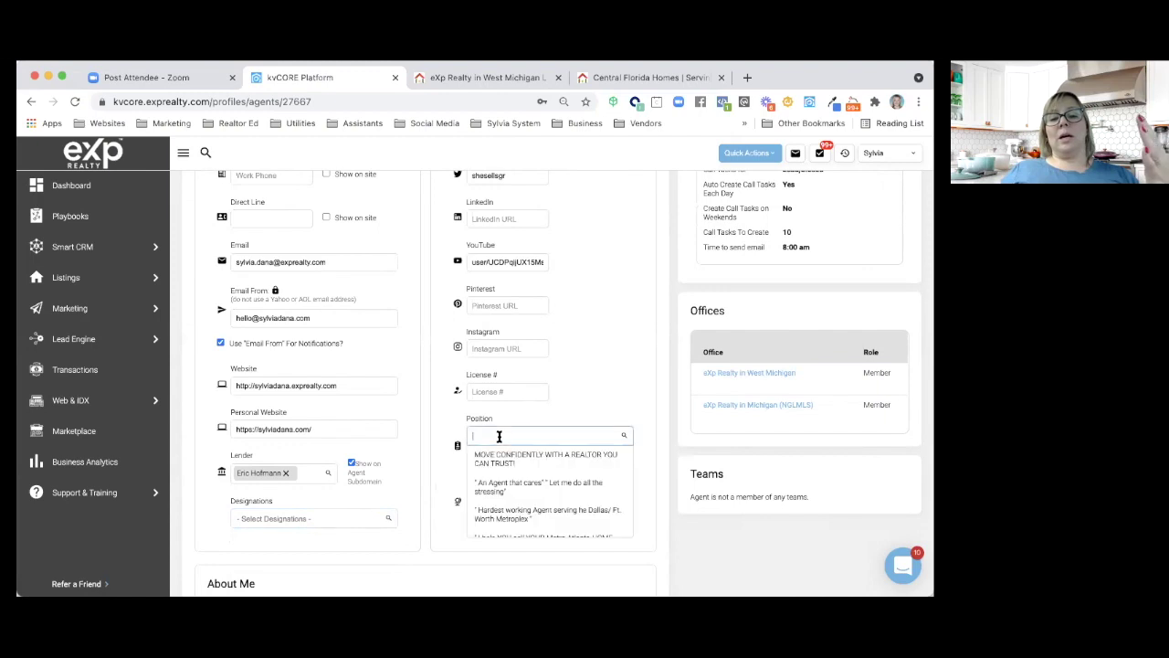
left_click(457, 466)
left_click(485, 502)
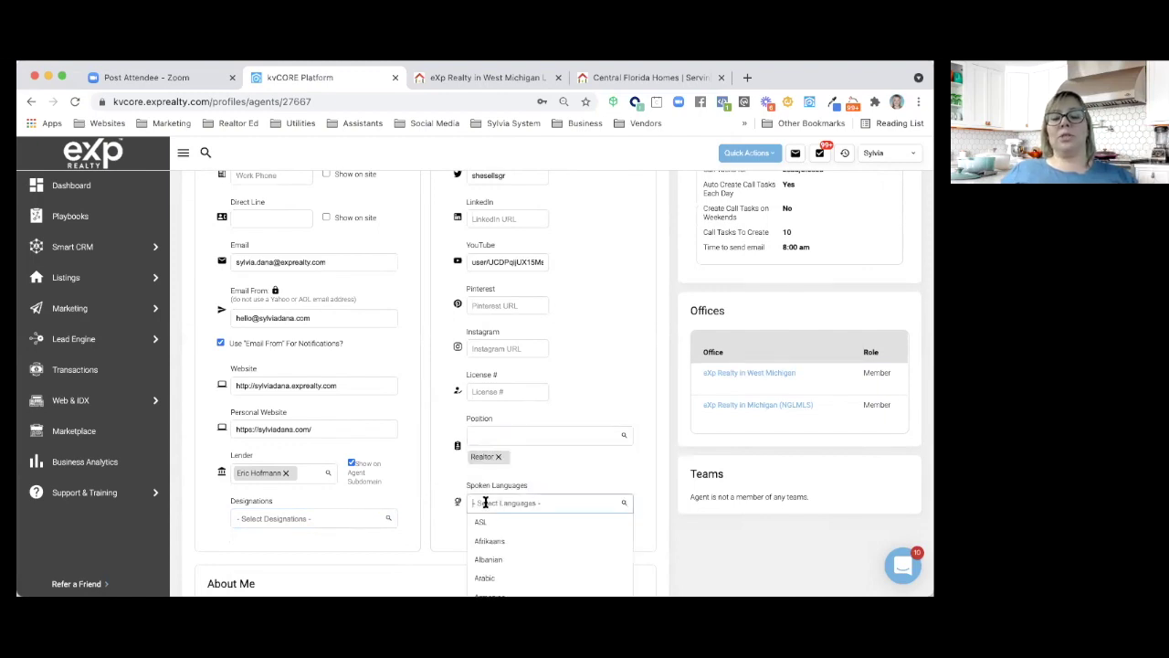
left_click(450, 494)
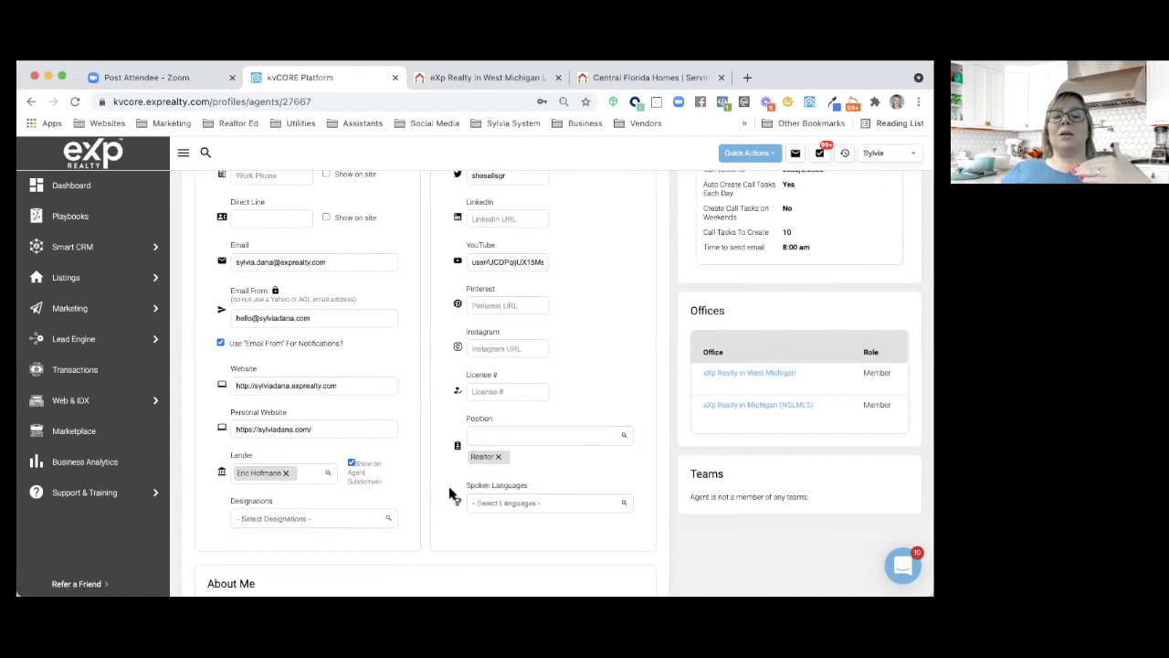
Check the Social Media & More fields and open the agent's Facebook business page in a new browser tab
scroll(449, 494, "up", 5)
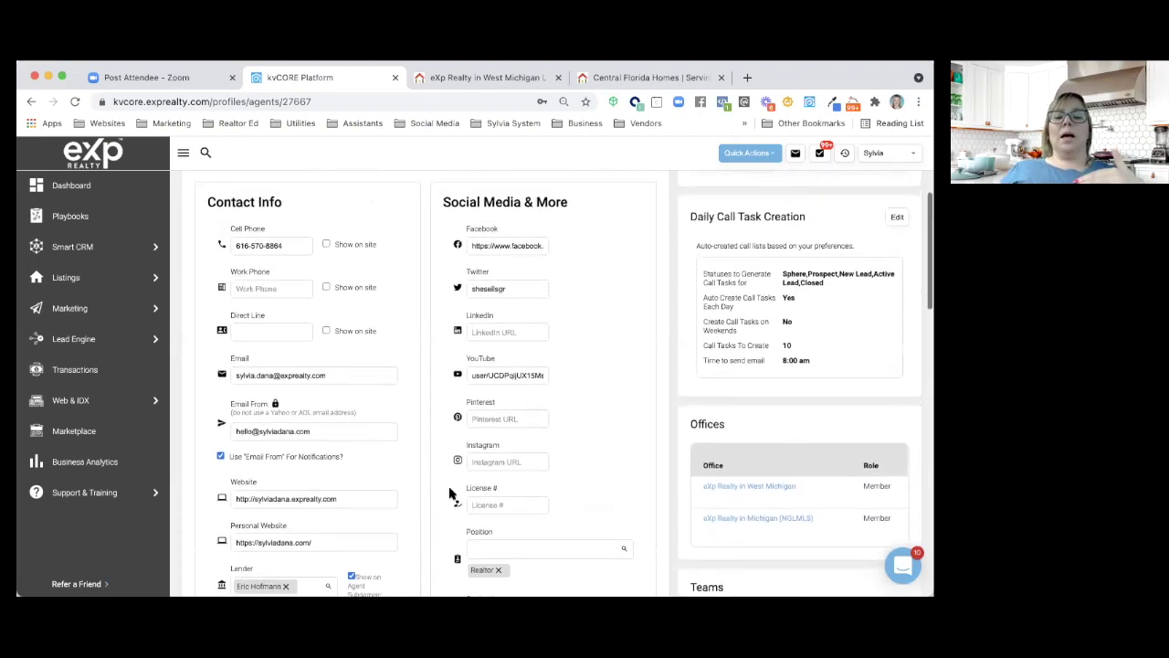
scroll(449, 494, "up", 1)
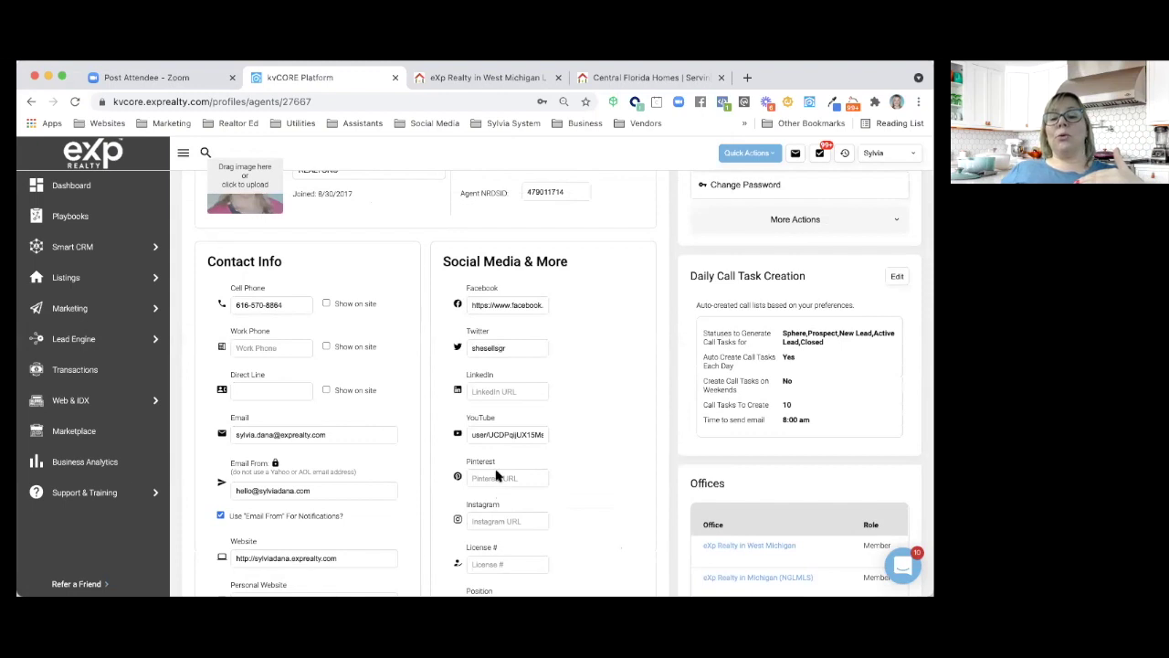
left_click(747, 80)
type("facebook.com/sylviadteam")
key("Return")
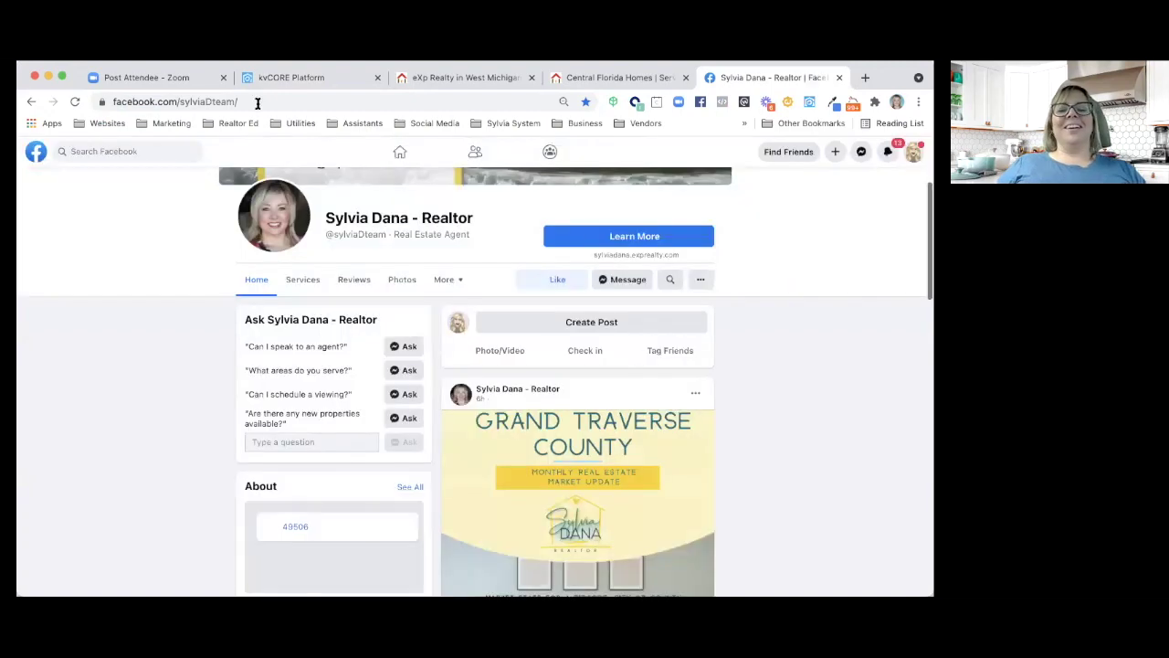
left_click(257, 103)
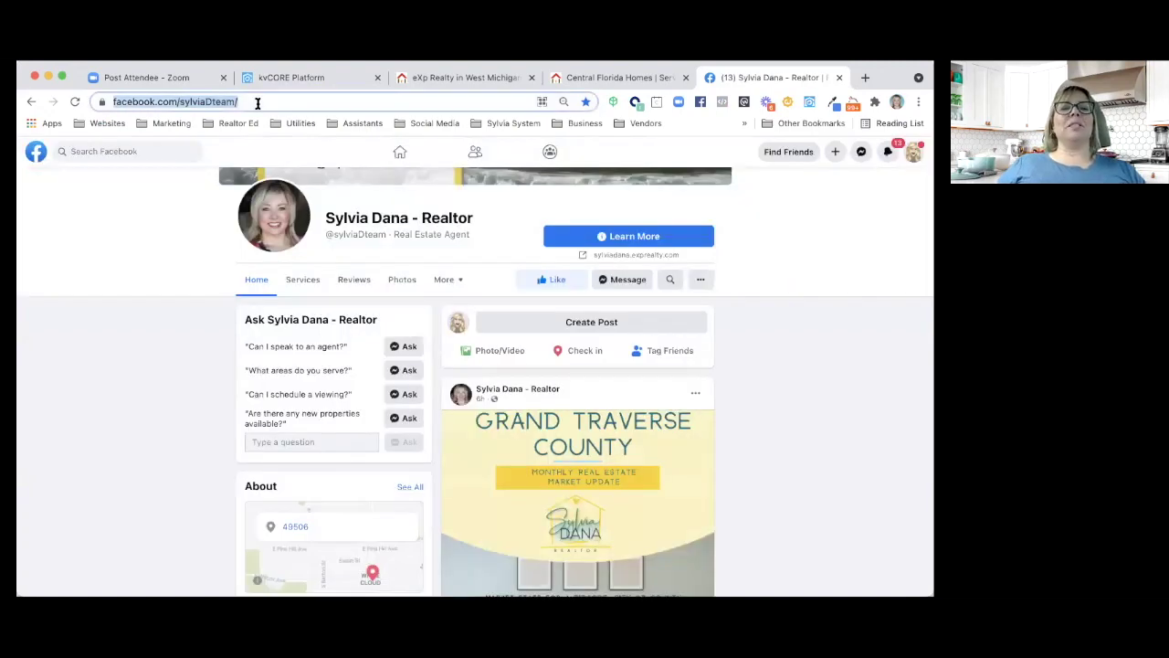
left_click(205, 179)
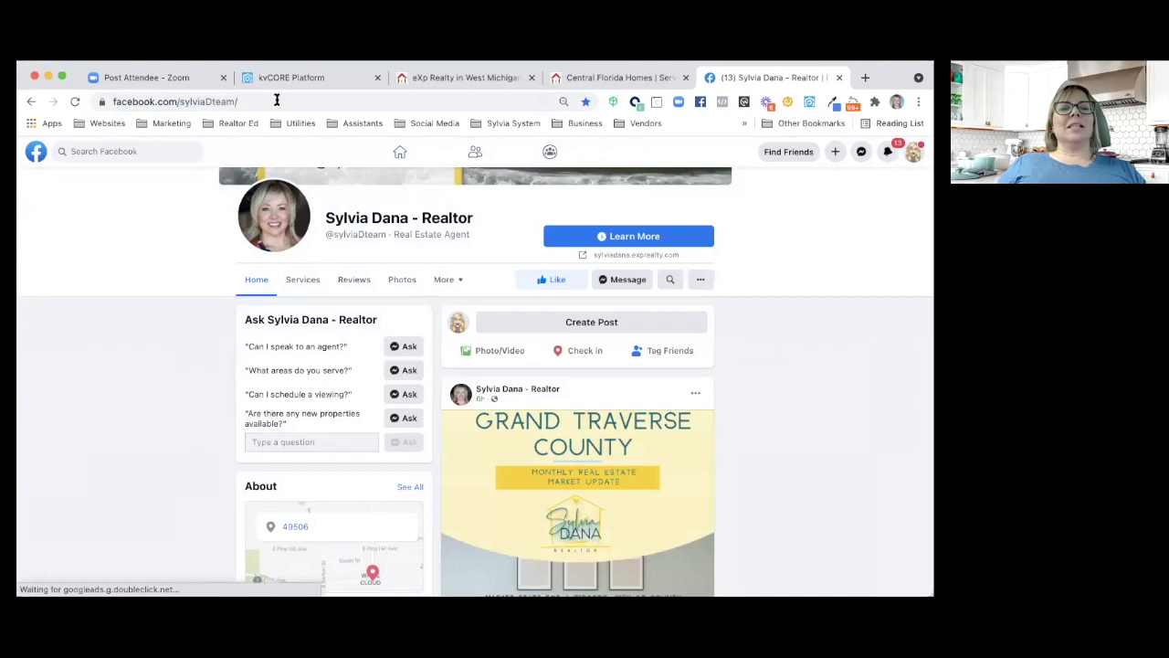
left_click(277, 100)
triple_click(193, 101)
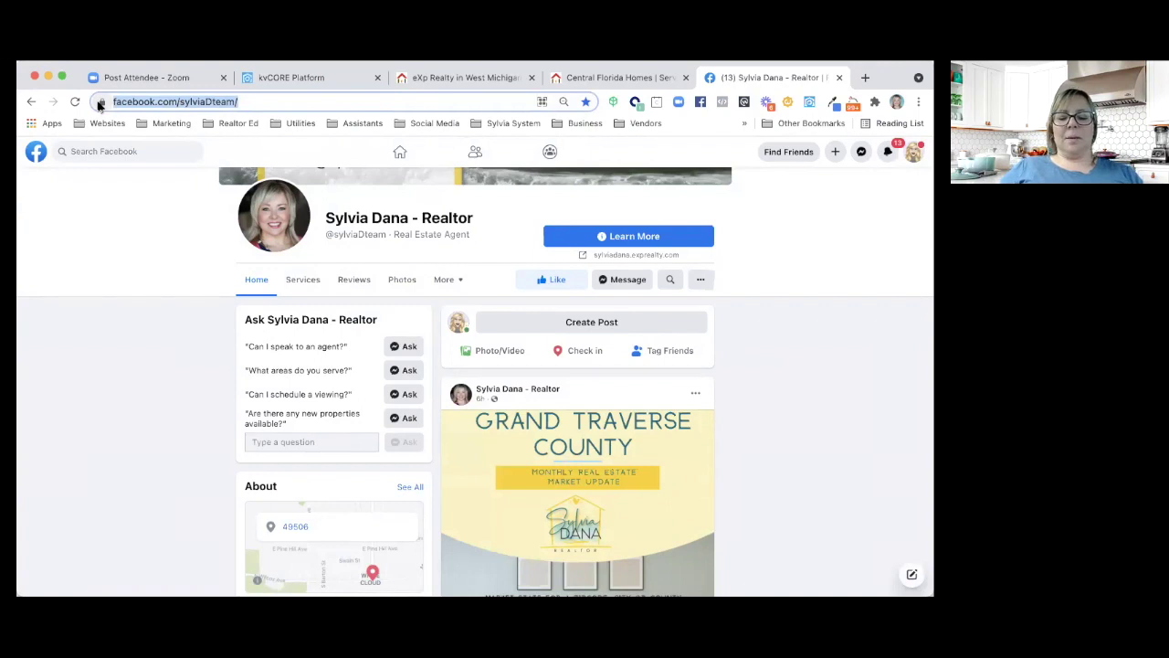
key("Return")
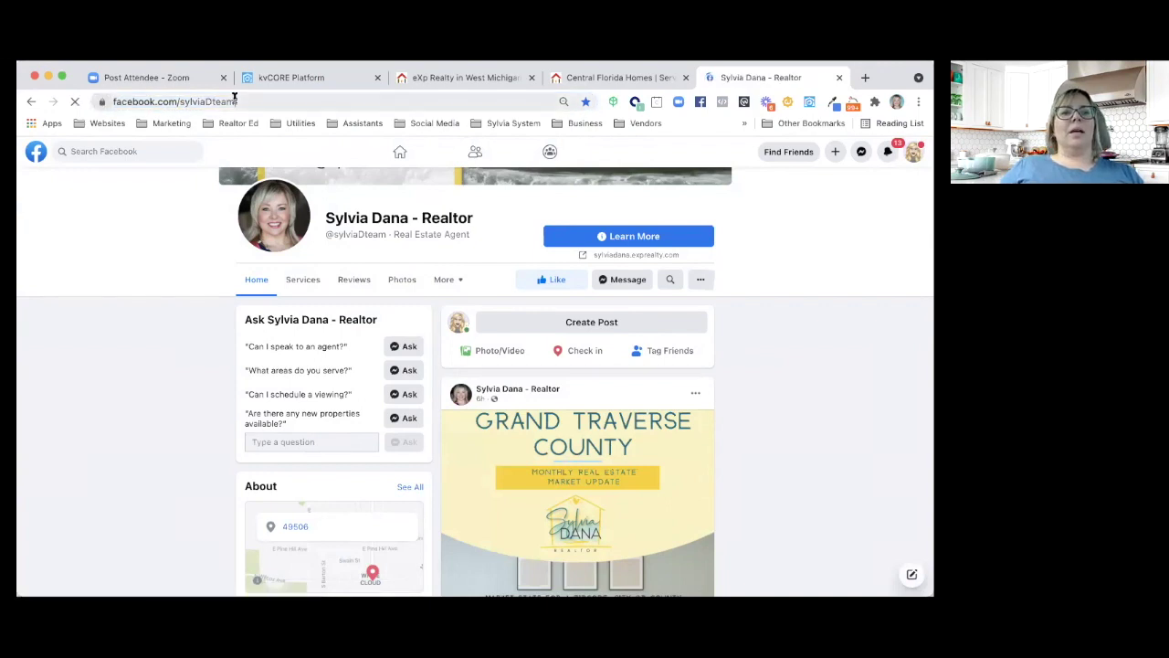
left_click(235, 102)
left_click(247, 102)
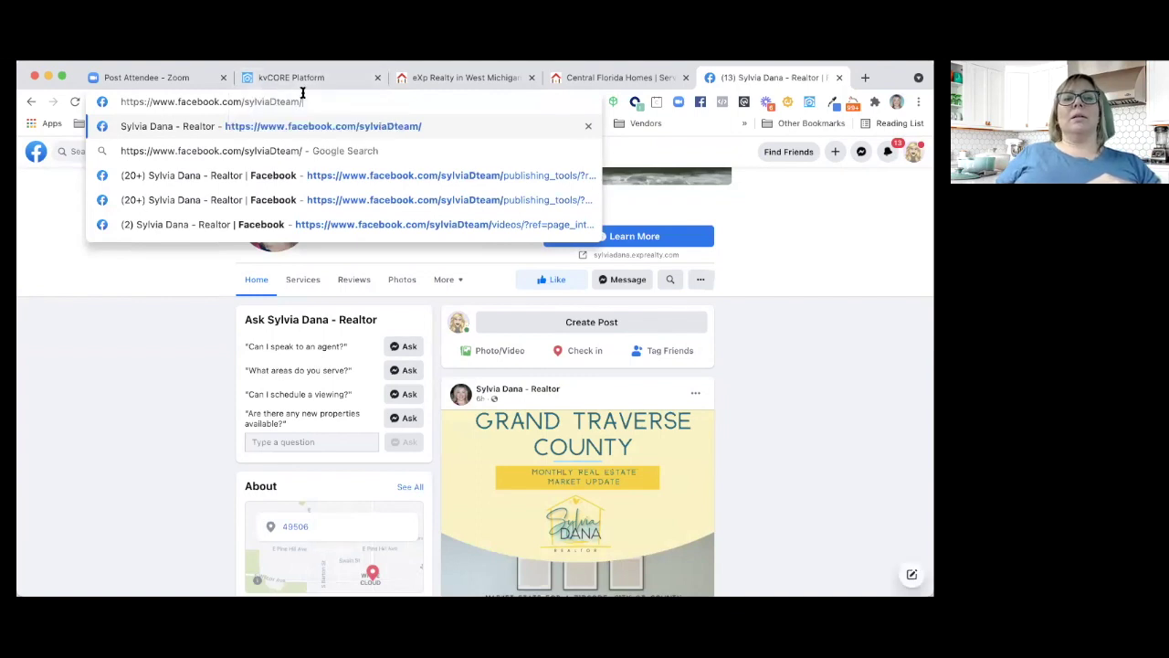
Select the full Facebook page URL, check it against the Facebook field in the kvCORE agent profile, and save the profile
left_click_drag(306, 100, 101, 103)
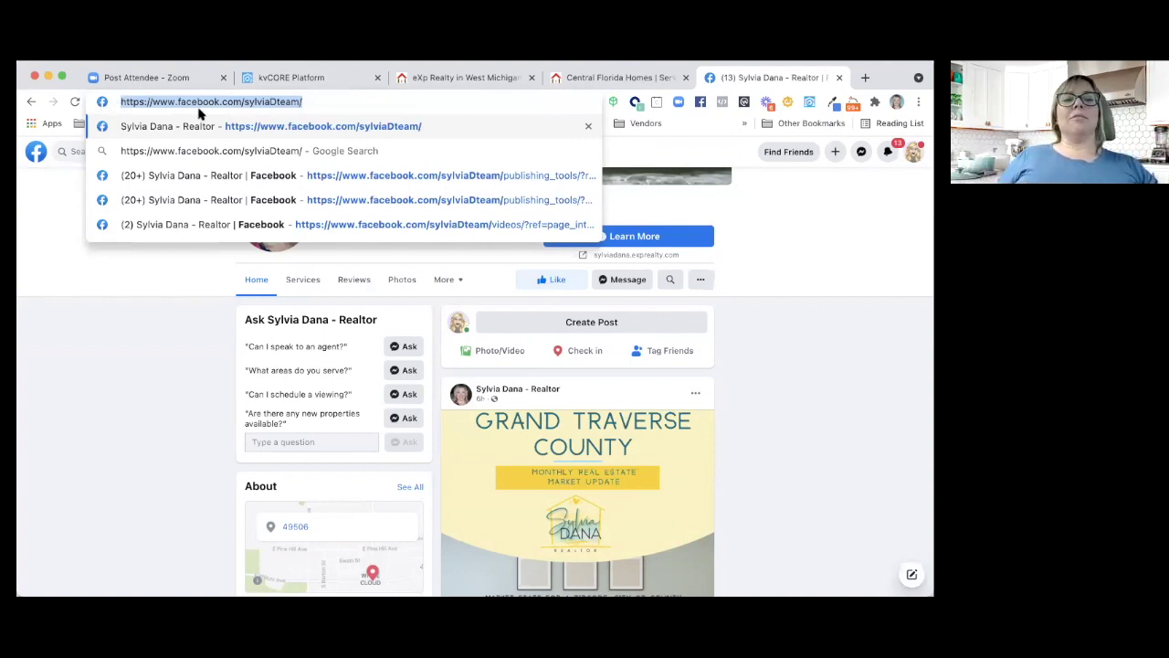
left_click(289, 81)
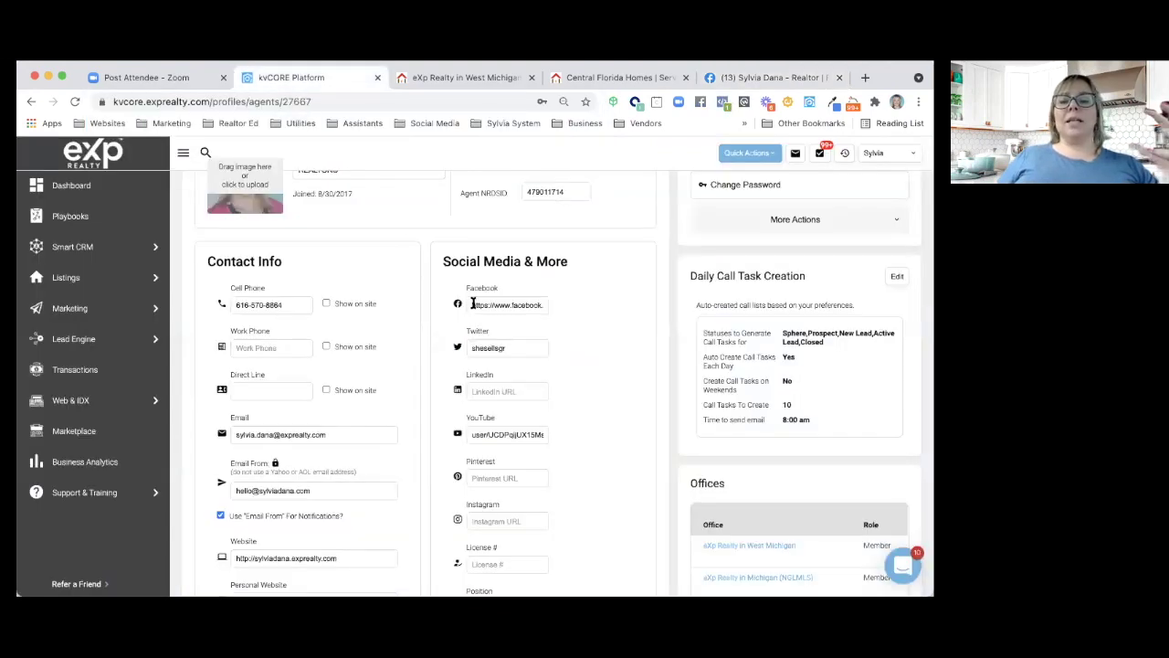
left_click_drag(471, 303, 576, 316)
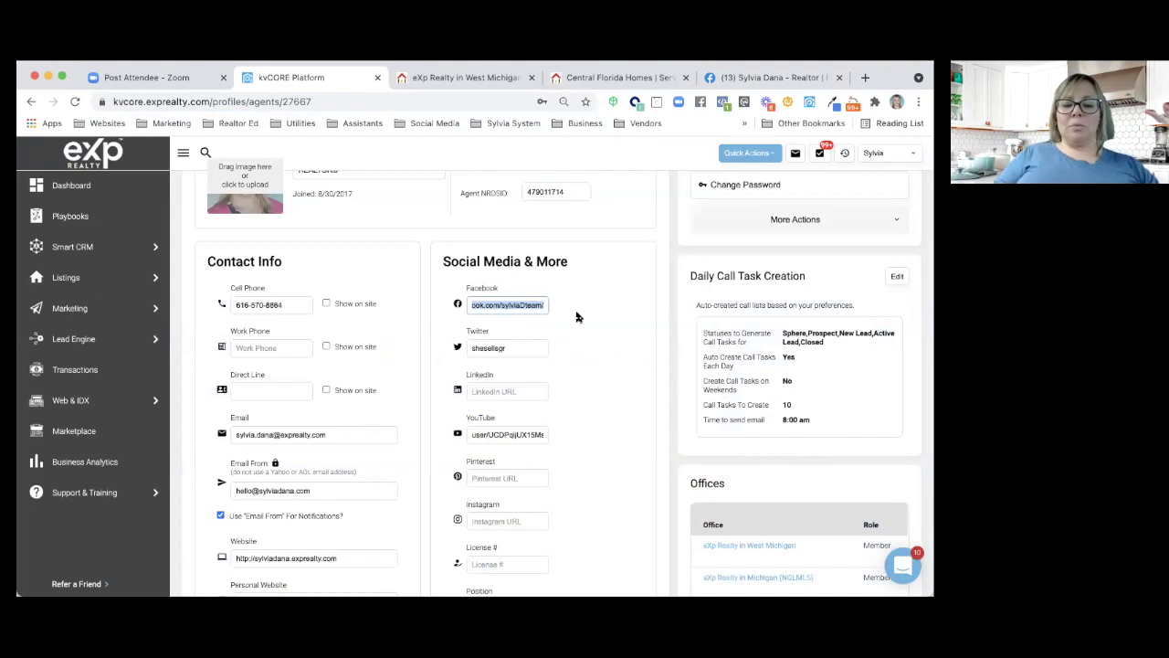
left_click(576, 316)
scroll(576, 316, "up", 3)
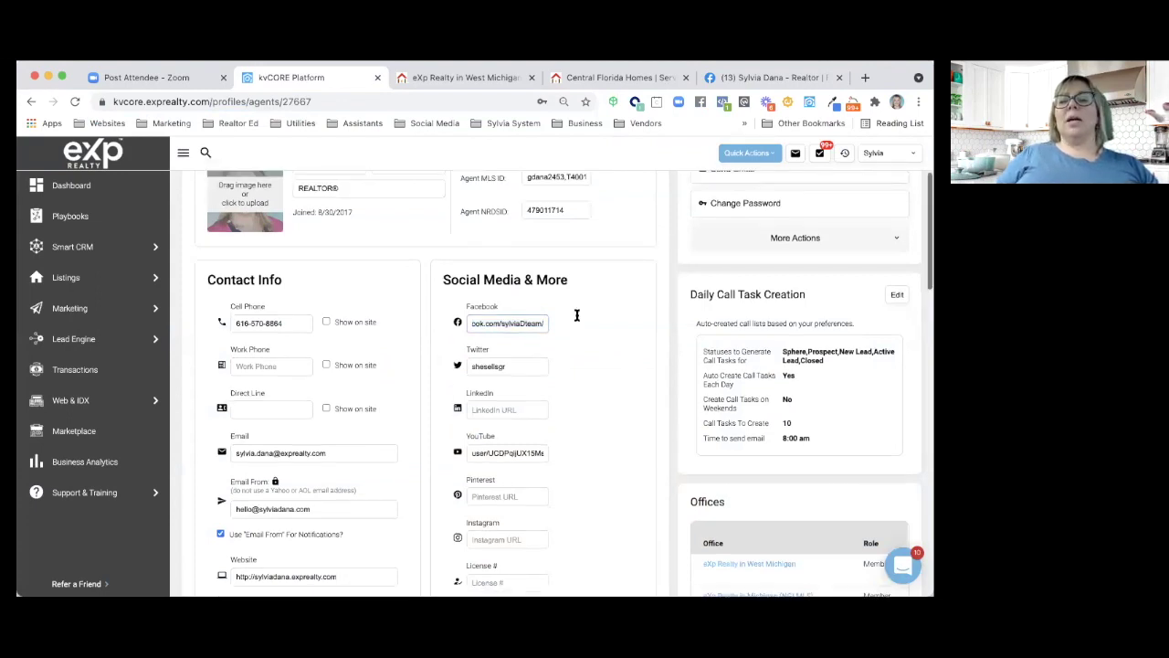
left_click(603, 266)
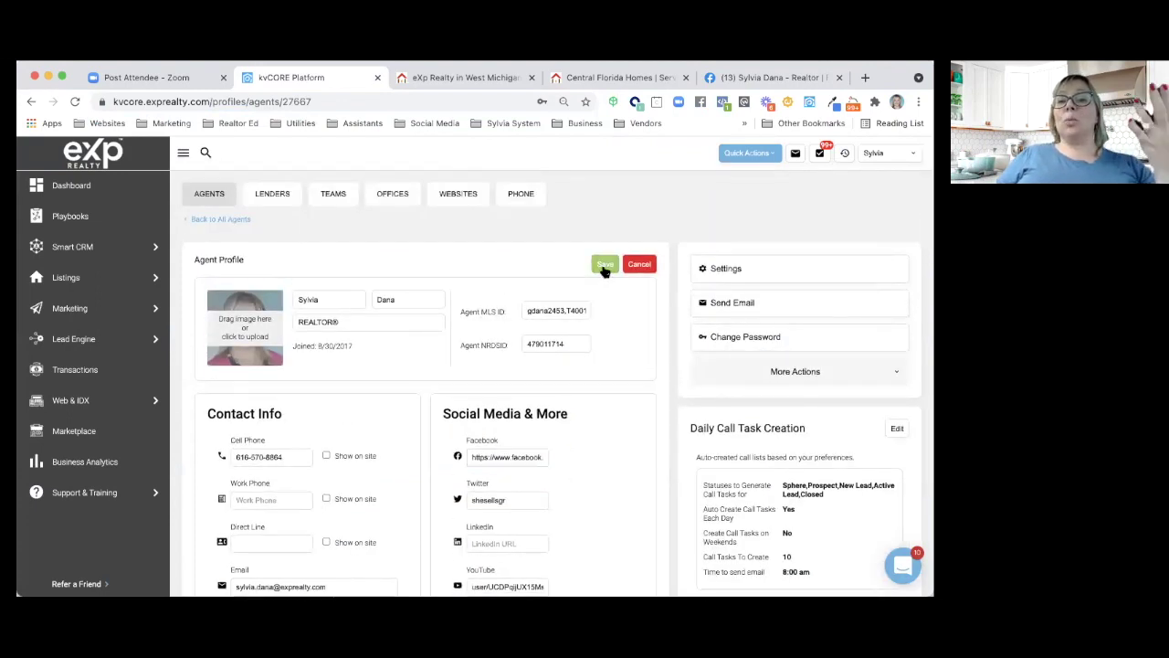
Review the saved About Me and Signature sections, then reopen the profile for editing and examine the signature editor's content
scroll(584, 399, "down", 5)
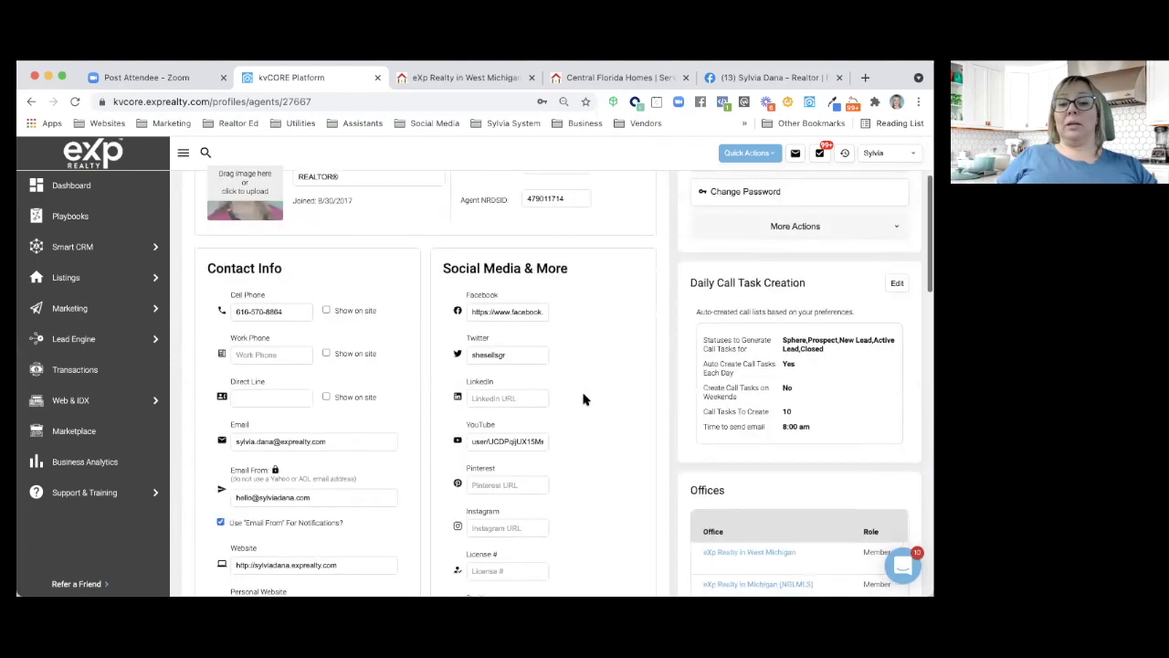
scroll(584, 399, "down", 4)
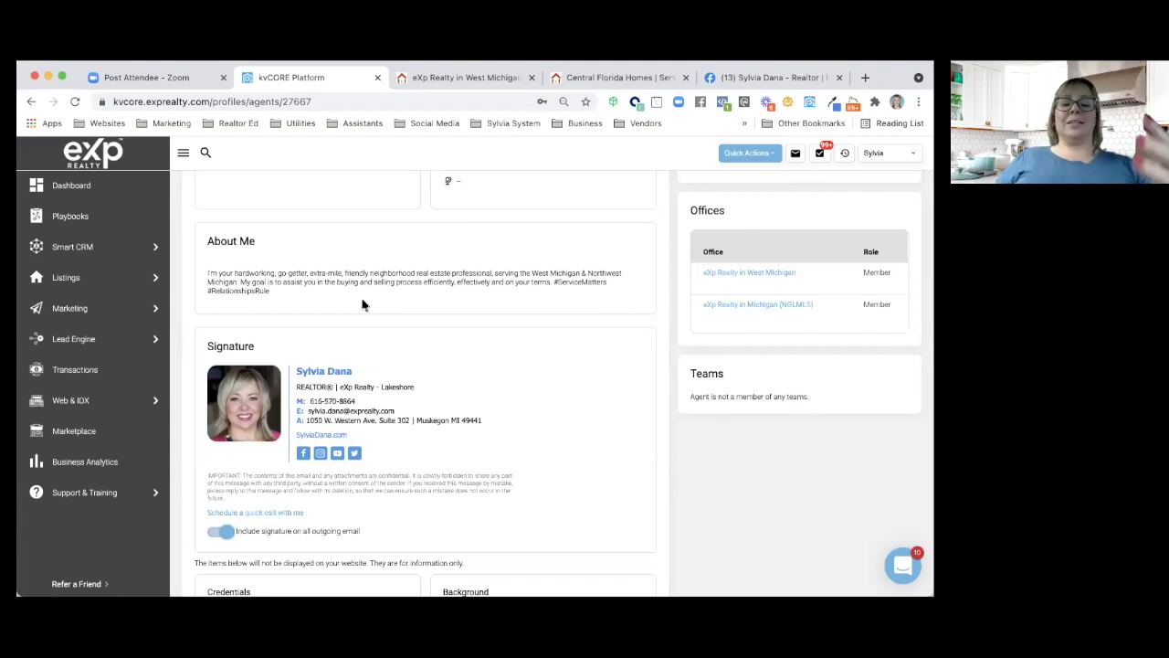
scroll(363, 305, "down", 2)
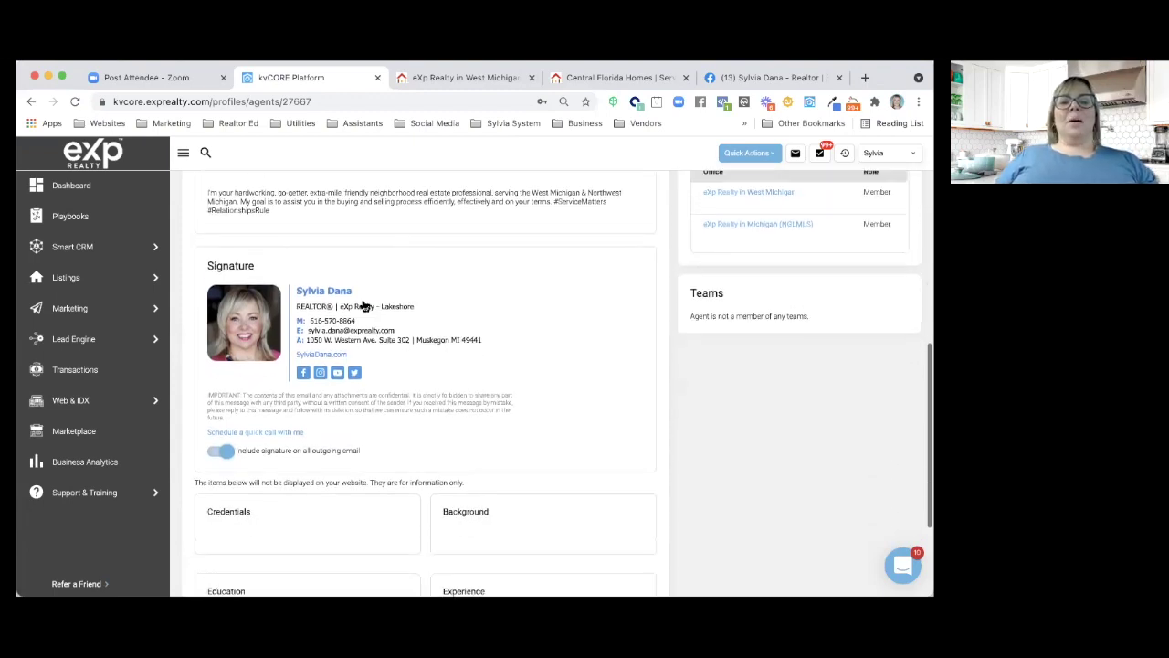
scroll(363, 305, "up", 6)
left_click(615, 271)
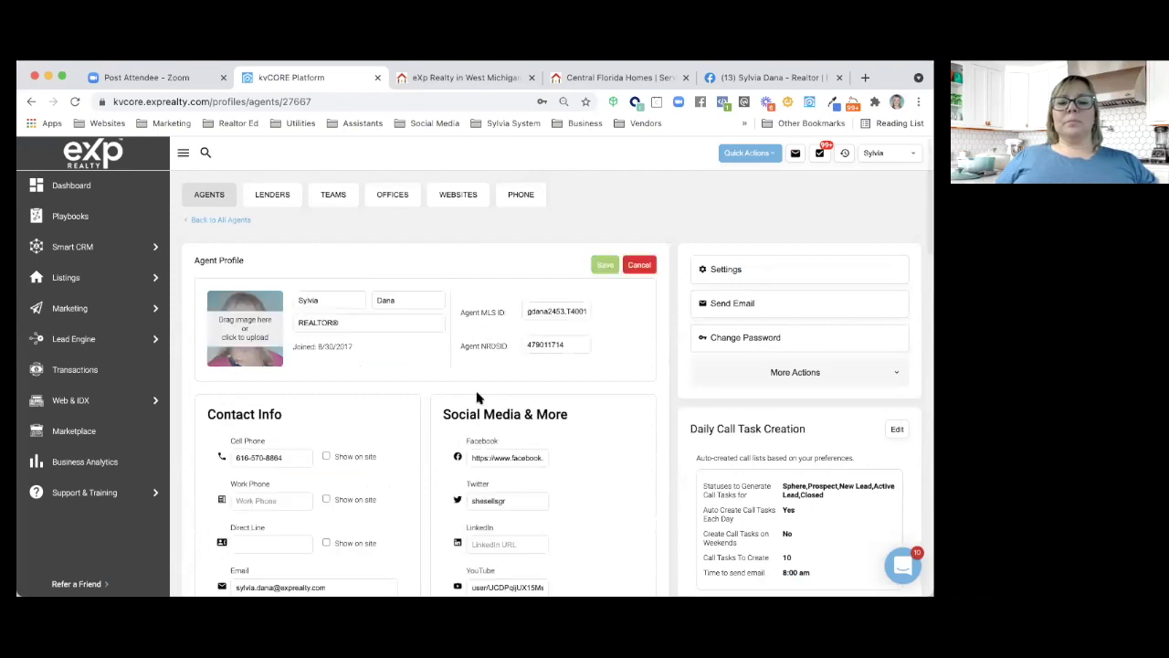
scroll(477, 397, "down", 5)
scroll(477, 397, "down", 10)
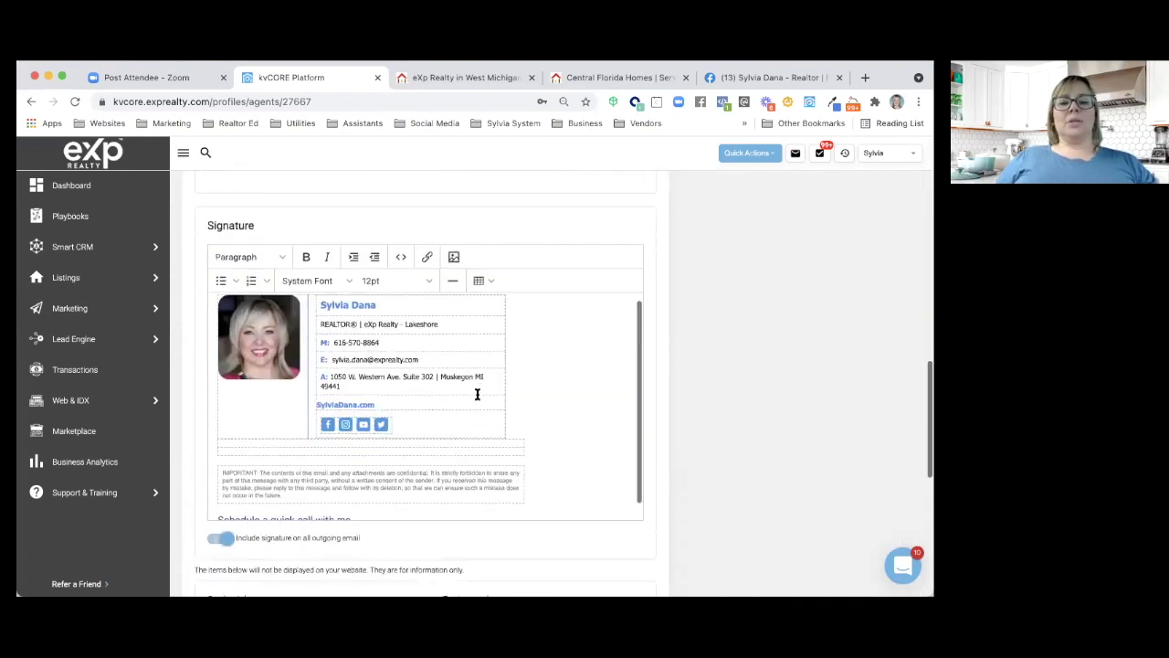
scroll(564, 370, "down", 3)
scroll(564, 371, "up", 1)
scroll(564, 371, "down", 1)
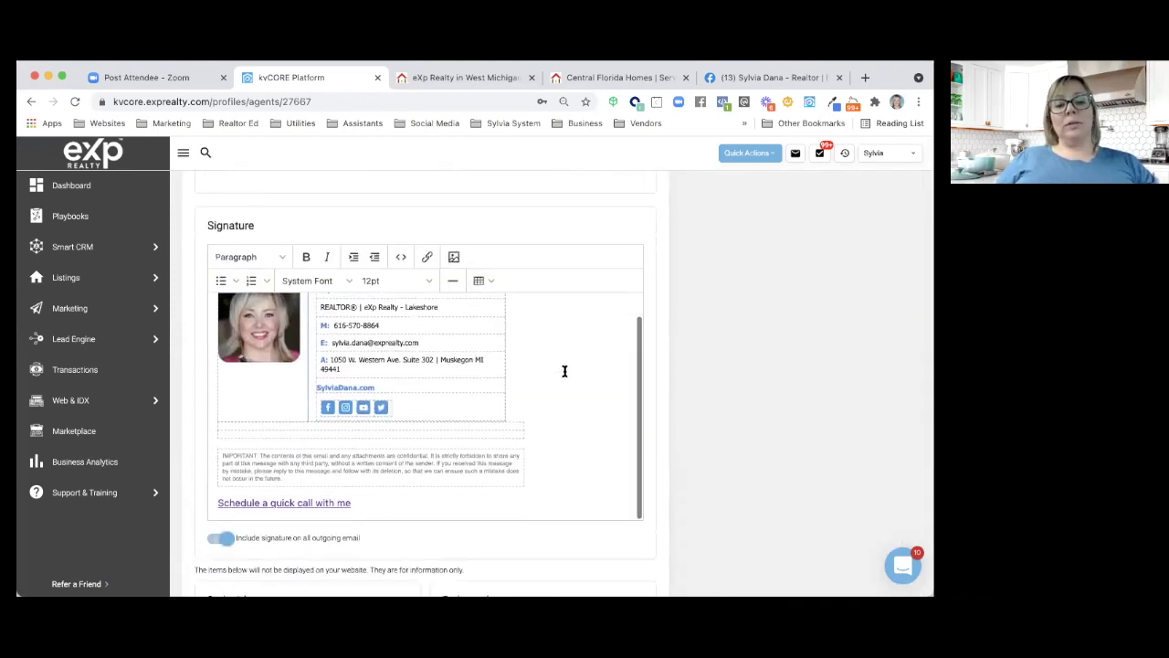
scroll(388, 530, "down", 1)
Examine the information-only sections below the signature, from Credentials to Community Involvement, and the note about their display on the website
scroll(389, 529, "down", 5)
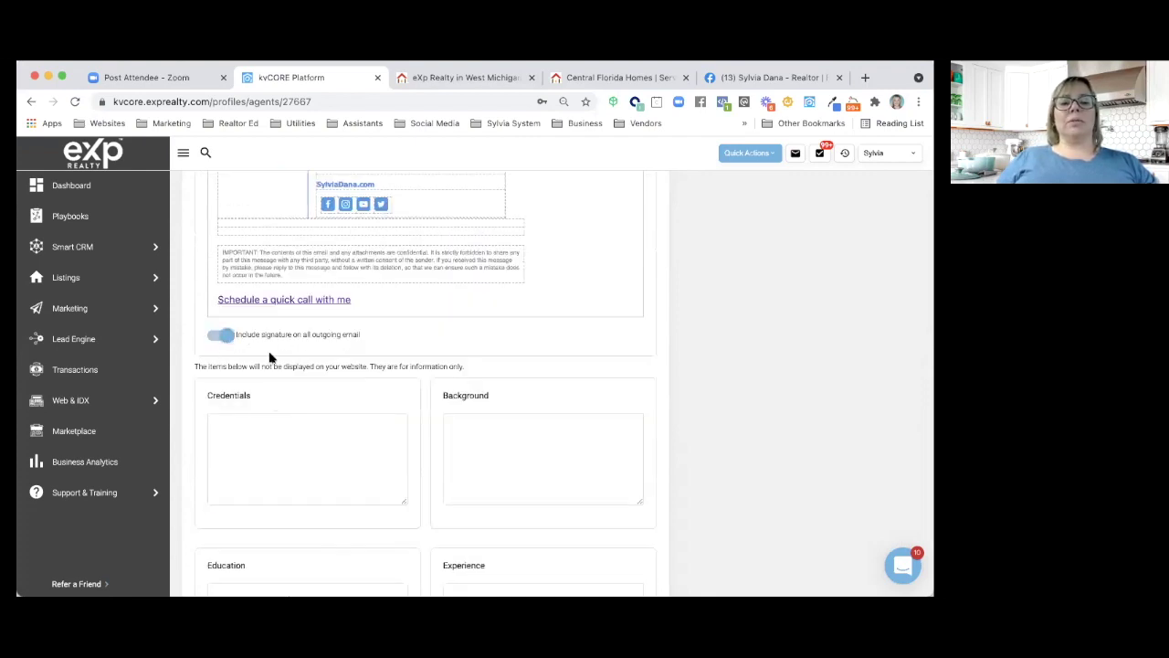
scroll(269, 352, "down", 7)
scroll(430, 305, "up", 3)
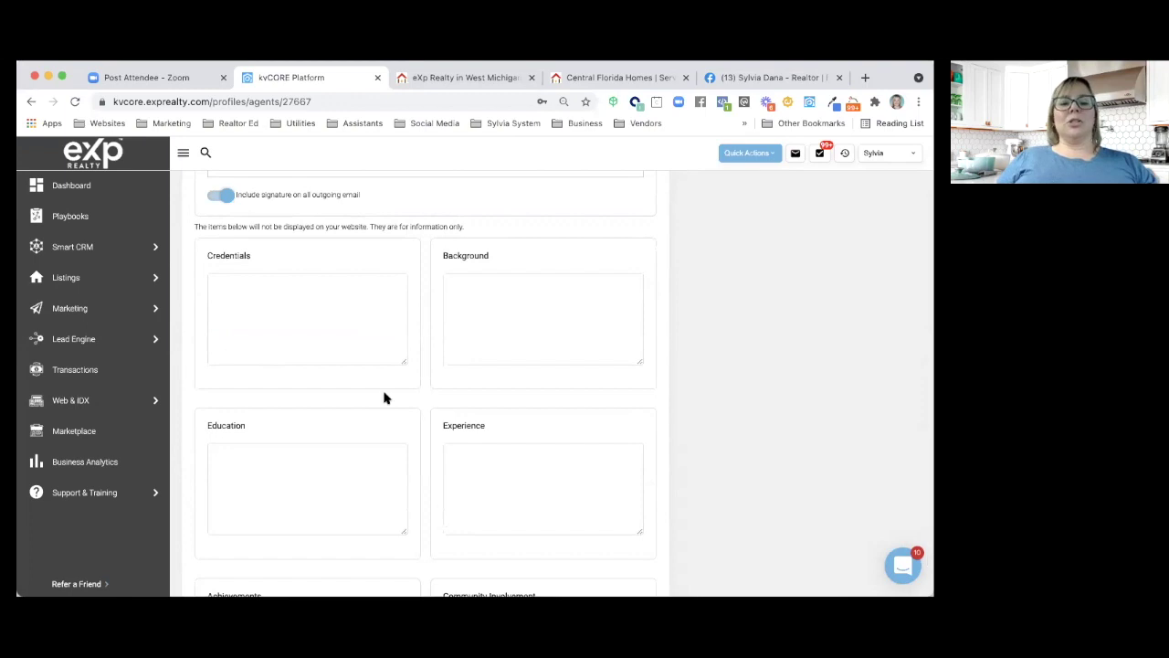
scroll(384, 395, "down", 3)
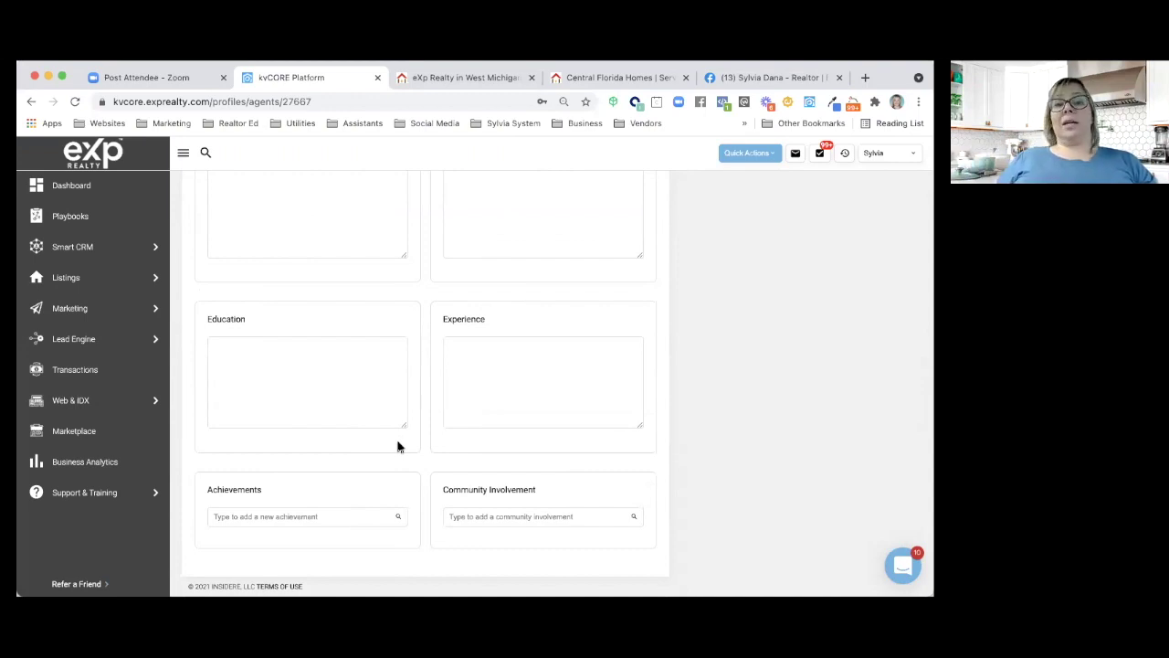
scroll(398, 445, "up", 7)
left_click_drag(264, 380, 369, 383)
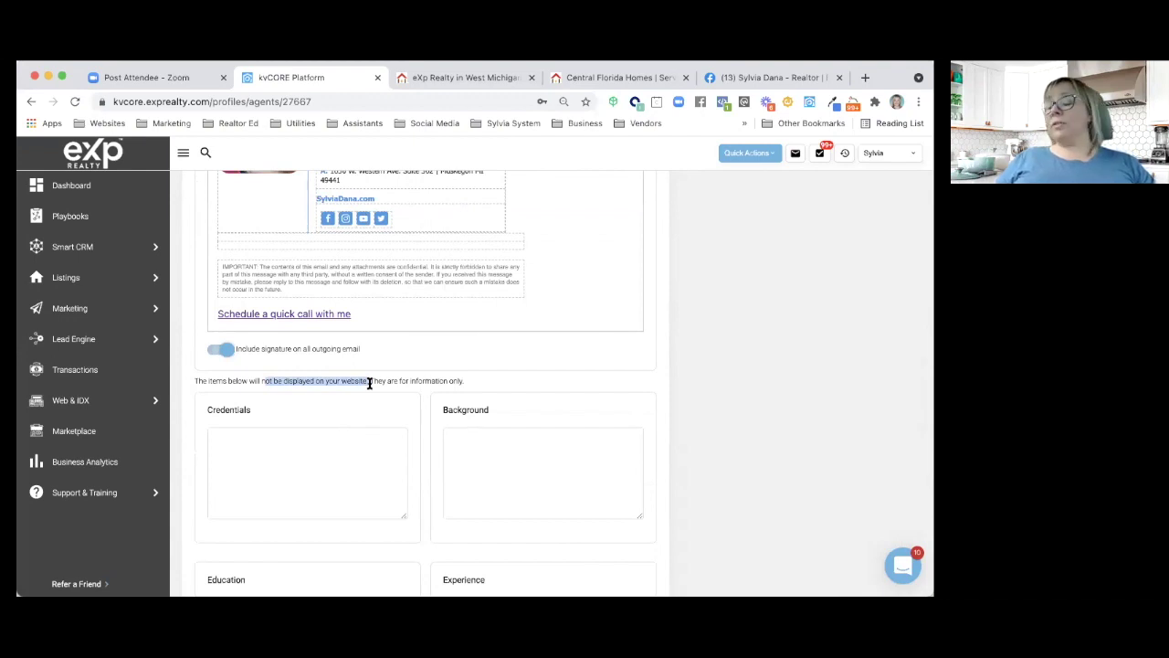
left_click(684, 366)
Save the agent profile and leave editing mode
scroll(684, 367, "up", 10)
scroll(684, 367, "up", 3)
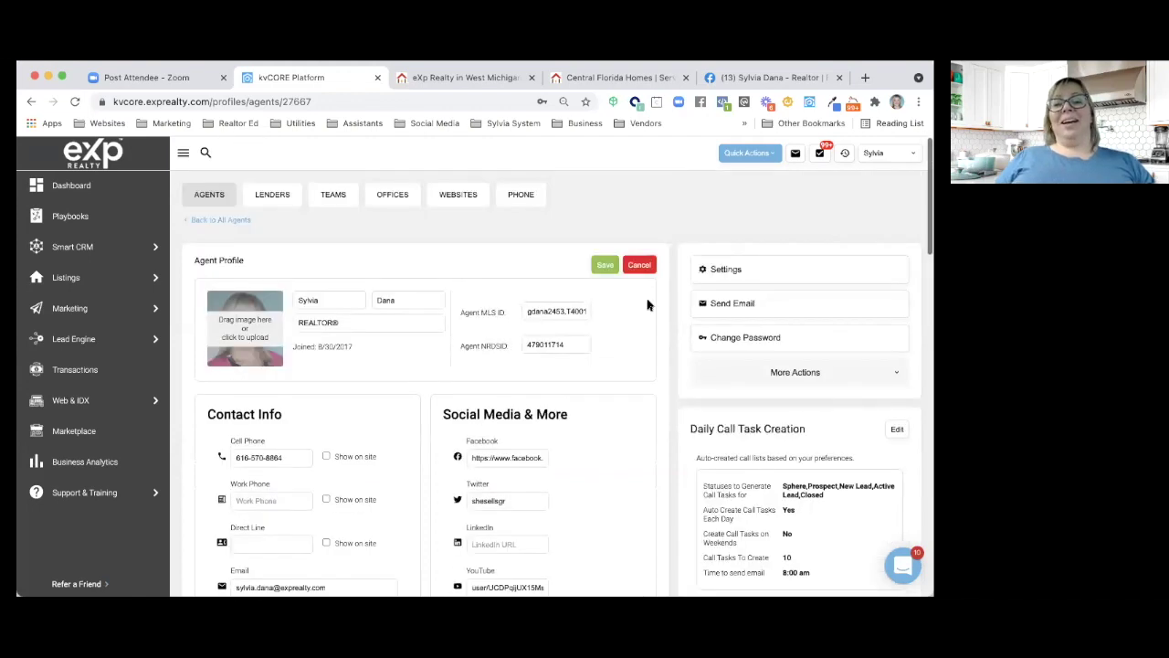
left_click(600, 267)
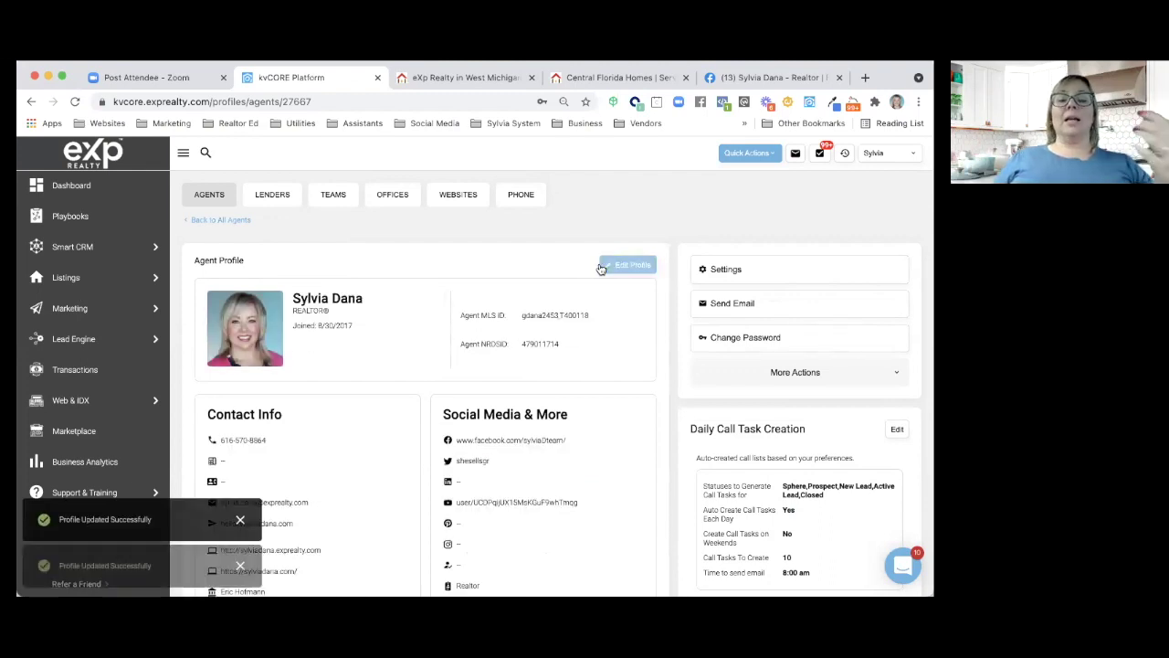